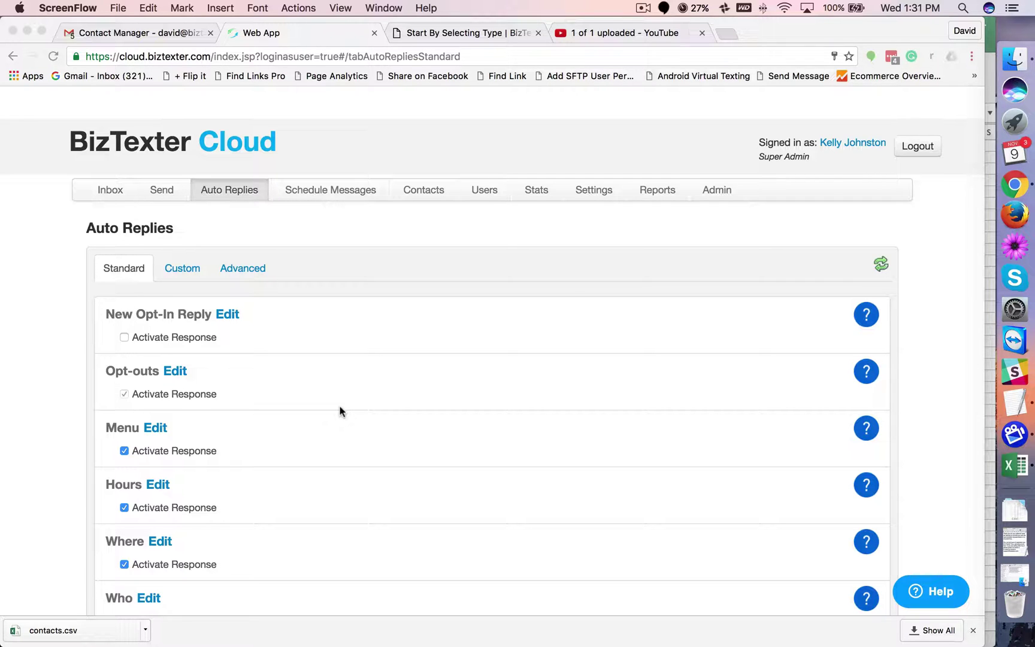
Open the Hours auto-reply, review its reply text, and read the Menu responder help.
{"action": "scroll", "coordinate": [340, 410], "scroll_direction": "down", "scroll_amount": 5}
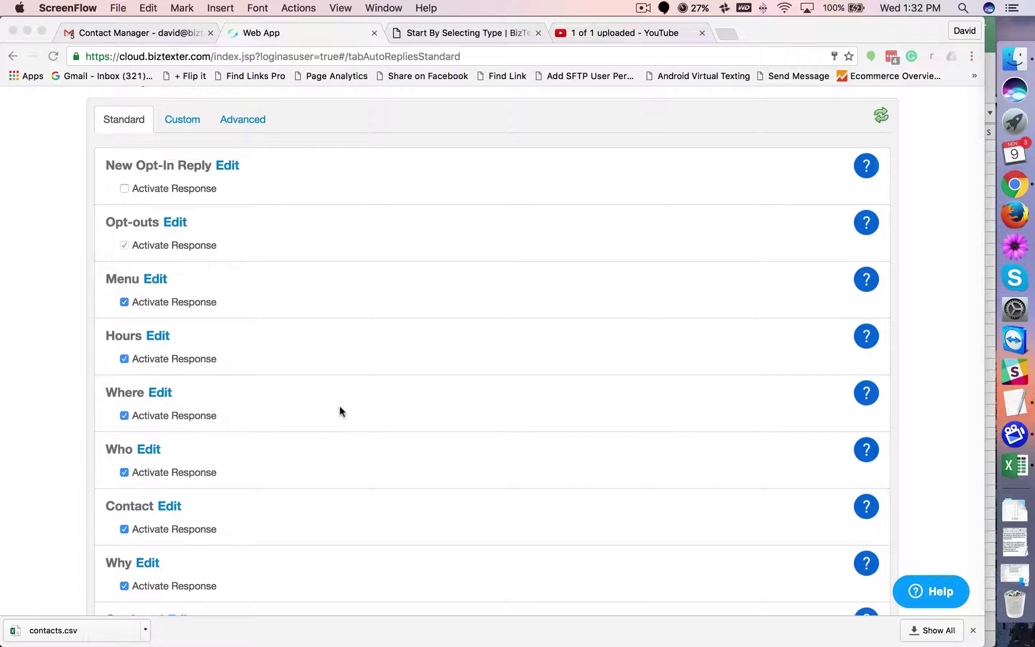
{"action": "scroll", "coordinate": [272, 271], "scroll_direction": "up", "scroll_amount": 5}
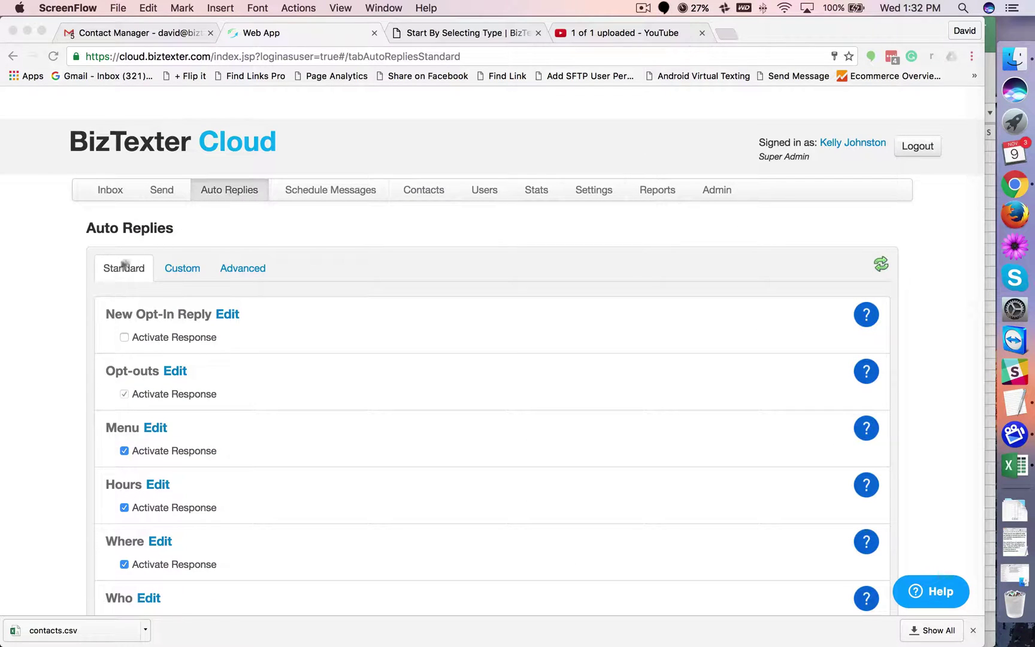
{"action": "scroll", "coordinate": [127, 272], "scroll_direction": "down", "scroll_amount": 5}
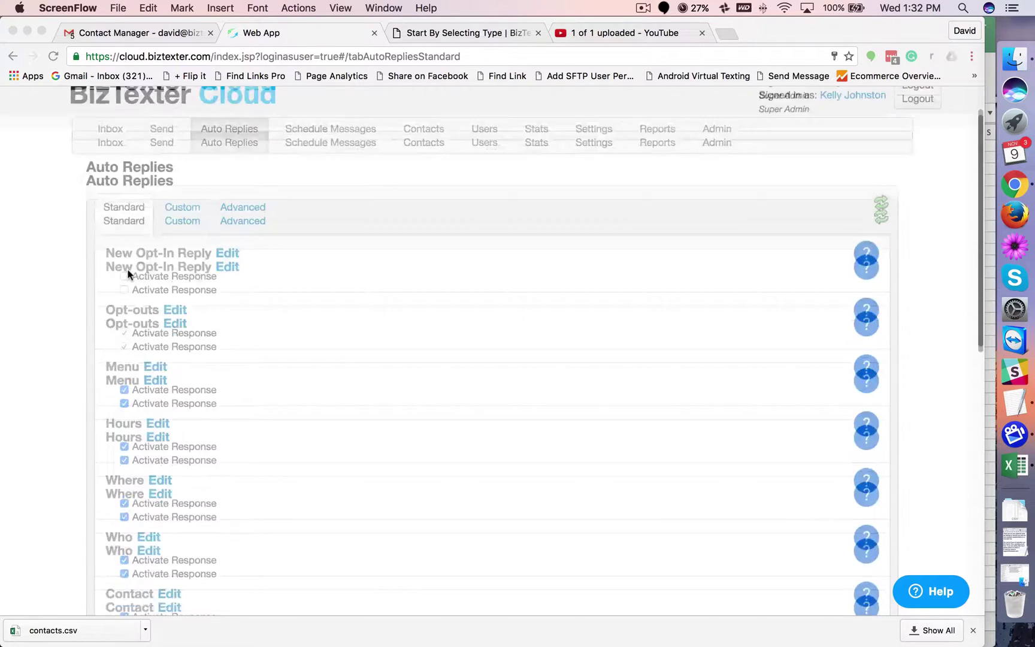
{"action": "scroll", "coordinate": [129, 392], "scroll_direction": "down", "scroll_amount": 8}
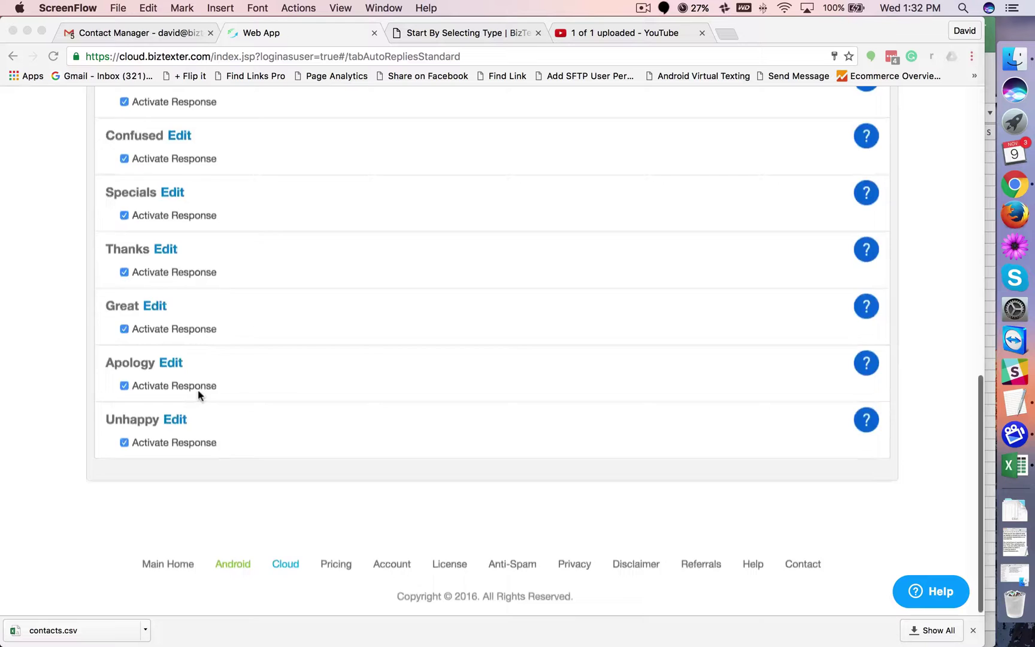
{"action": "scroll", "coordinate": [198, 393], "scroll_direction": "up", "scroll_amount": 12}
{"action": "scroll", "coordinate": [200, 395], "scroll_direction": "down", "scroll_amount": 4}
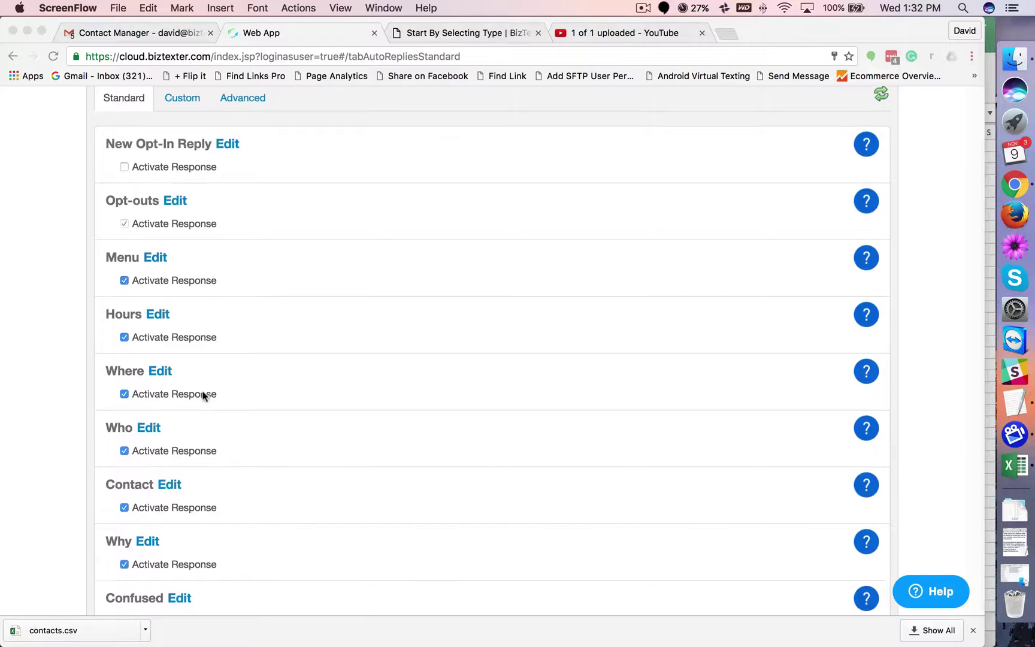
{"action": "scroll", "coordinate": [203, 395], "scroll_direction": "down", "scroll_amount": 2}
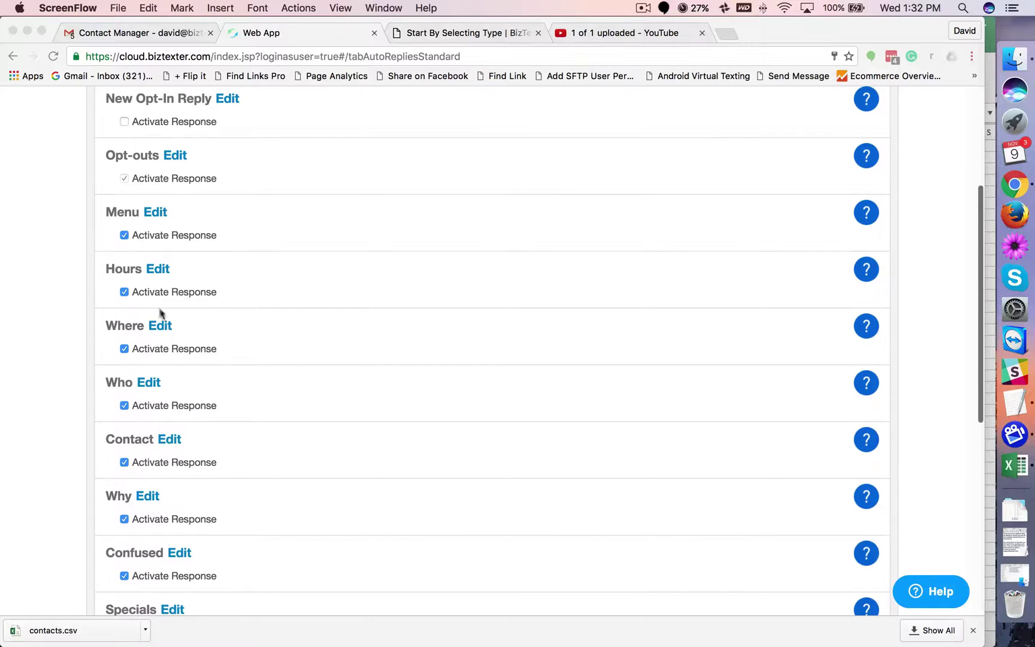
{"action": "left_click", "coordinate": [158, 268]}
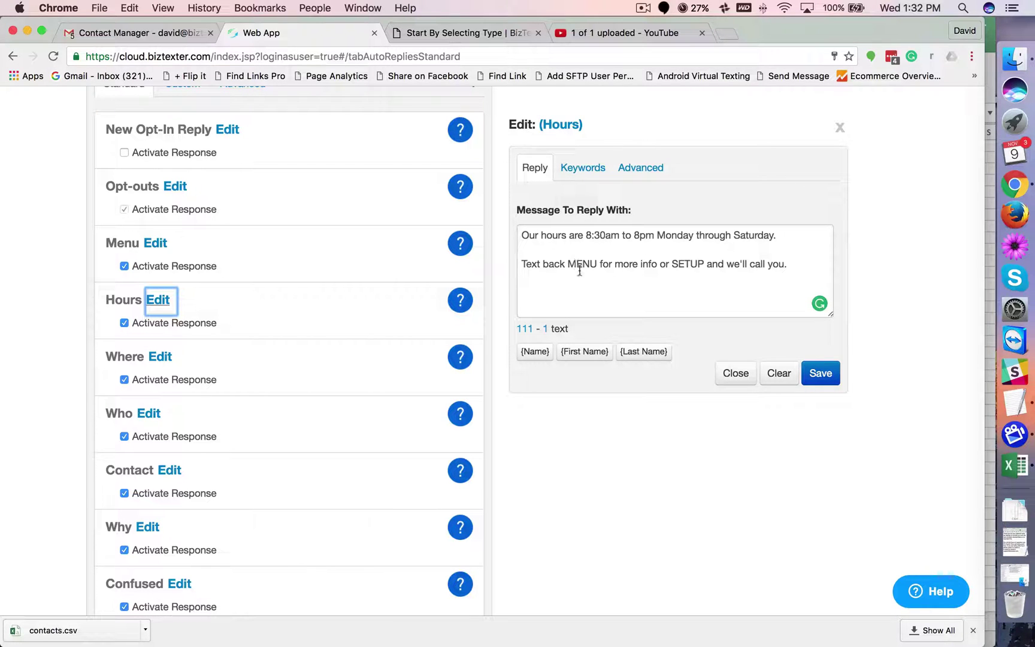
{"action": "left_click_drag", "start_coordinate": [799, 263], "coordinate": [531, 235]}
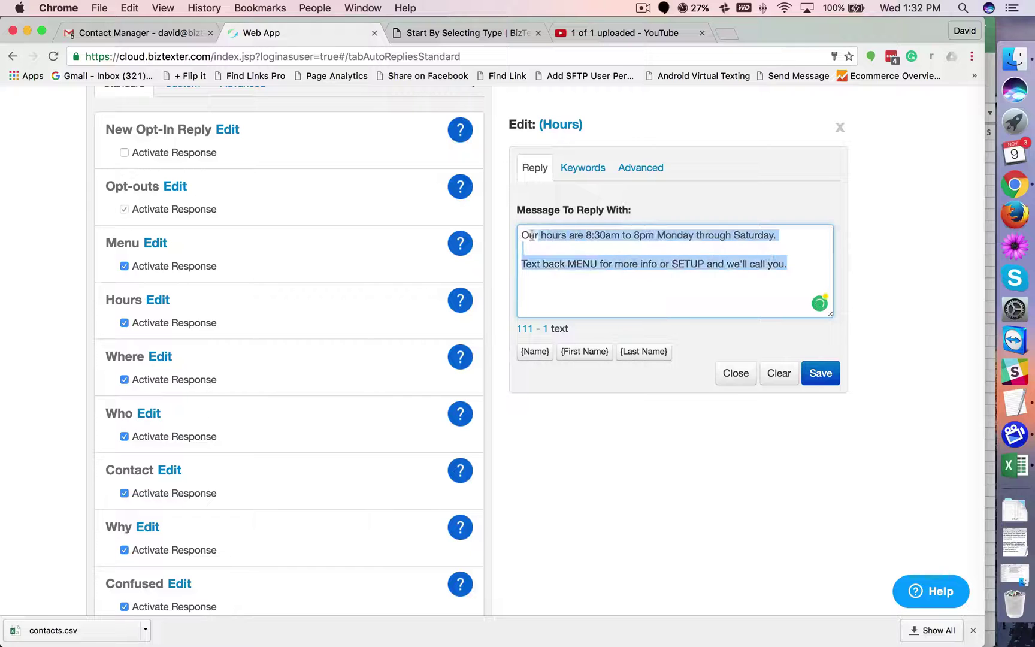
{"action": "left_click", "coordinate": [544, 237]}
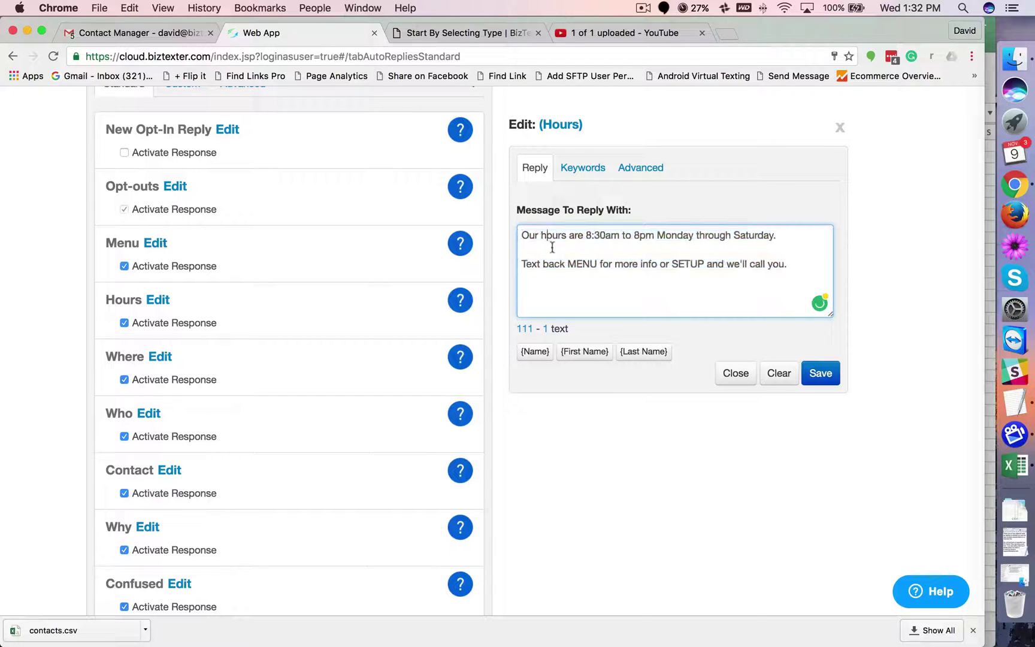
{"action": "left_click", "coordinate": [460, 244]}
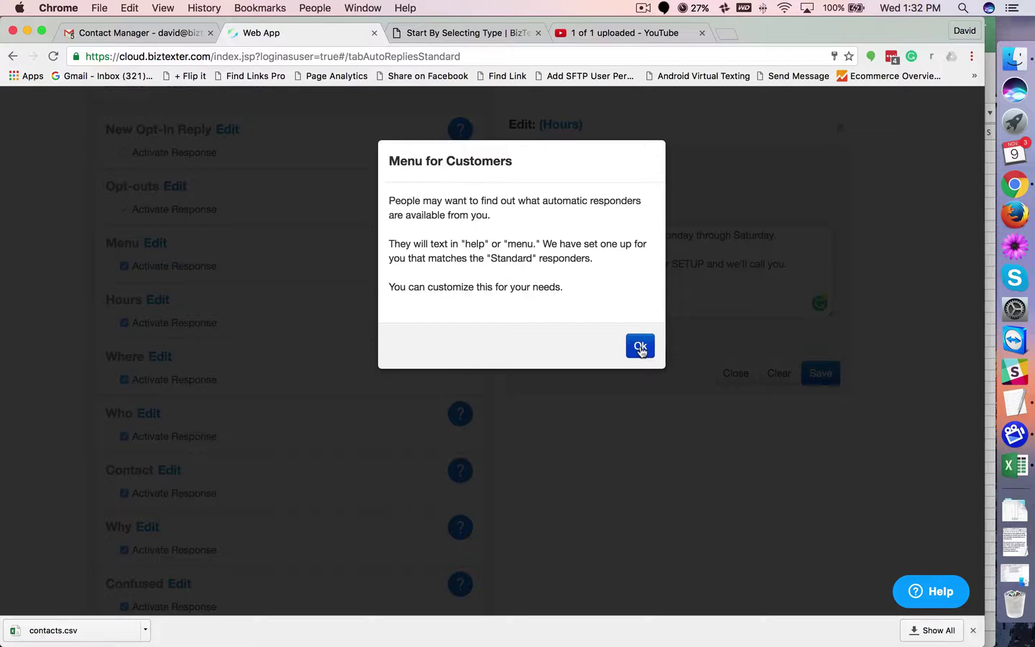
{"action": "left_click", "coordinate": [639, 346]}
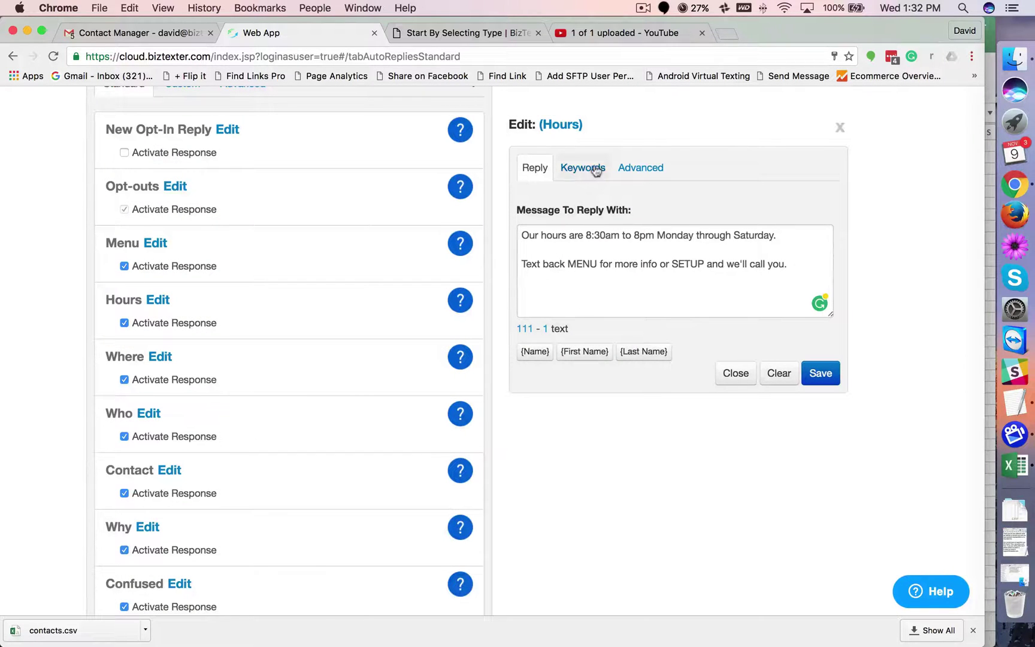
Review Hours keywords: no trigger keywords; blocked keywords Stop2end, webinar, opportunity.
{"action": "left_click", "coordinate": [587, 172]}
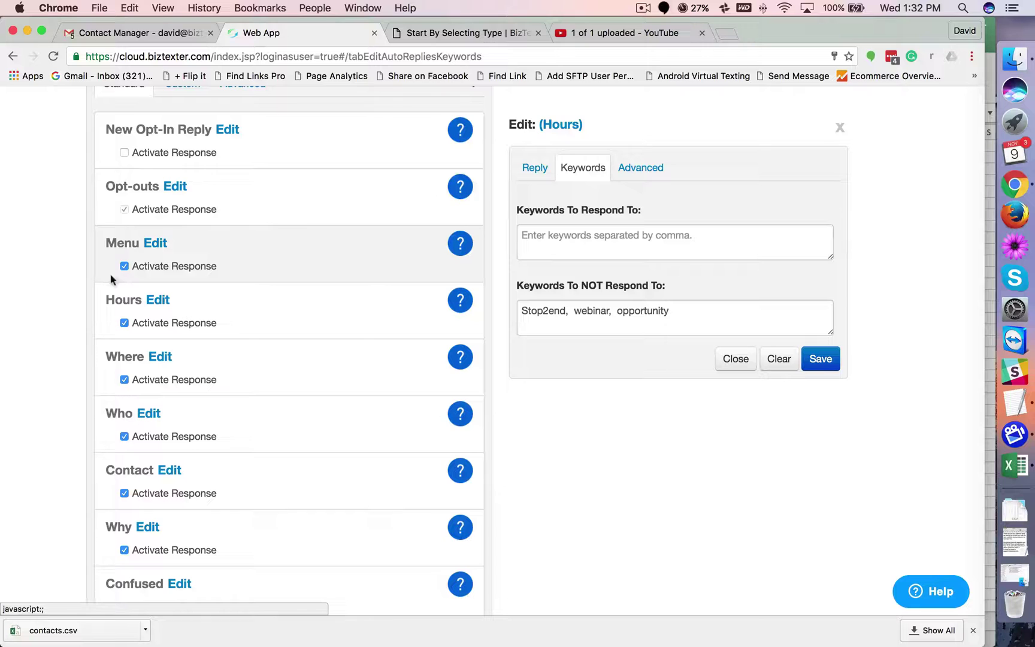
{"action": "left_click", "coordinate": [671, 245]}
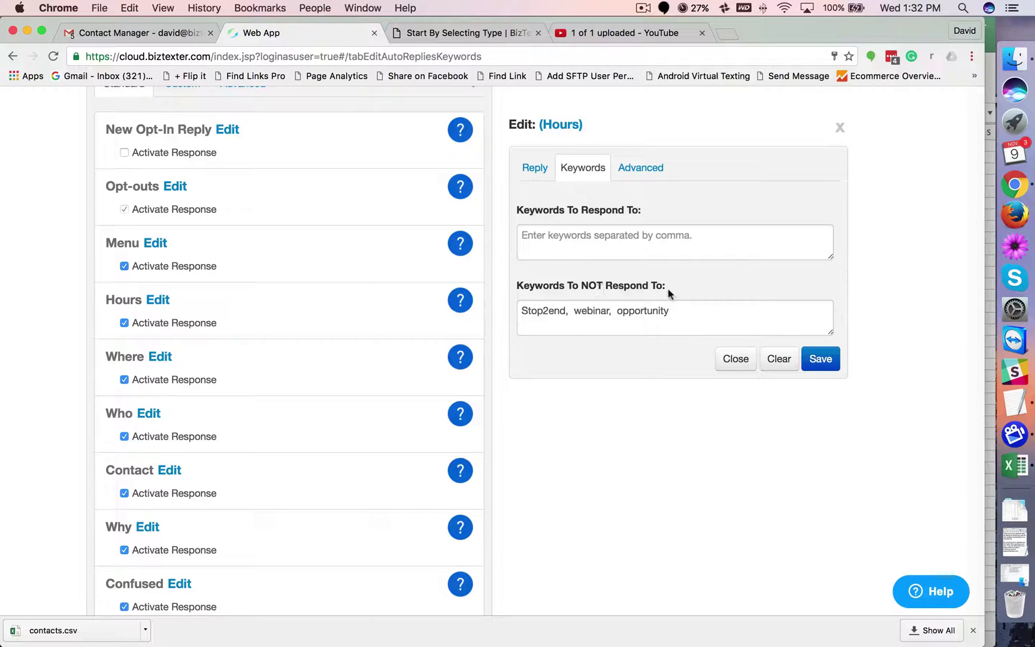
{"action": "left_click", "coordinate": [669, 311]}
{"action": "left_click_drag", "start_coordinate": [665, 310], "coordinate": [513, 313]}
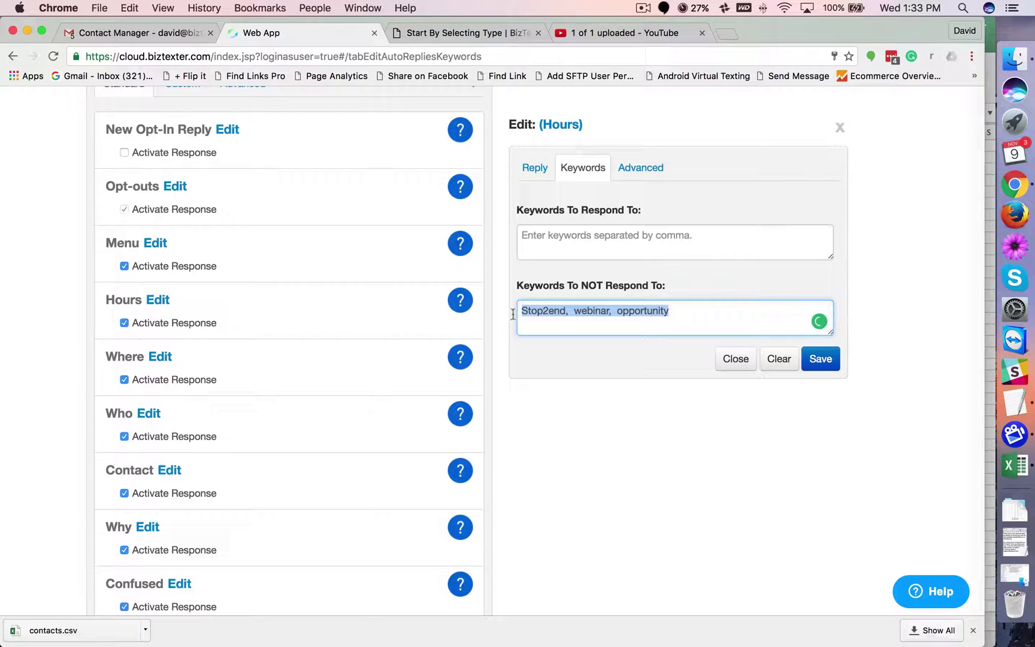
{"action": "left_click", "coordinate": [581, 322]}
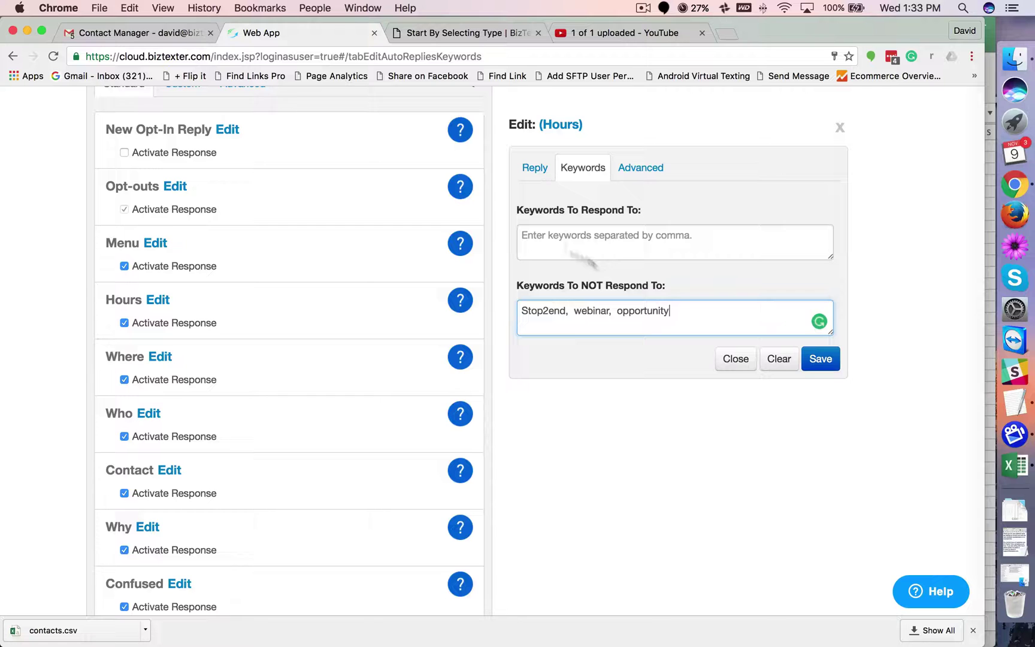
{"action": "left_click", "coordinate": [556, 235]}
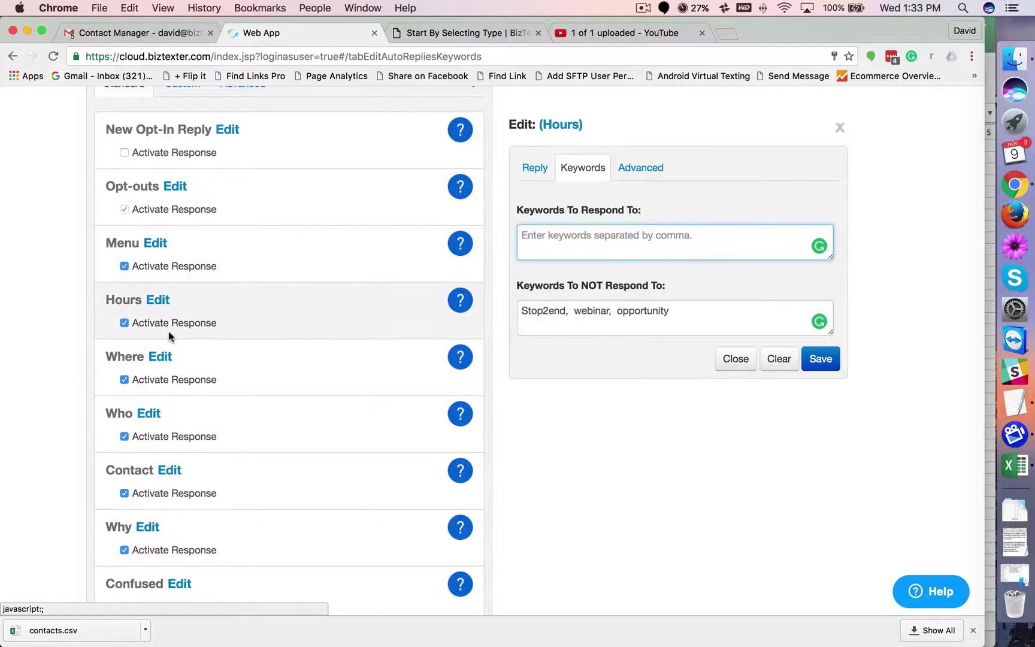
Toggle Hours' Activate Response, then view the Where reply 'We are located in Southern California.'.
{"action": "scroll", "coordinate": [168, 332], "scroll_direction": "down", "scroll_amount": 2}
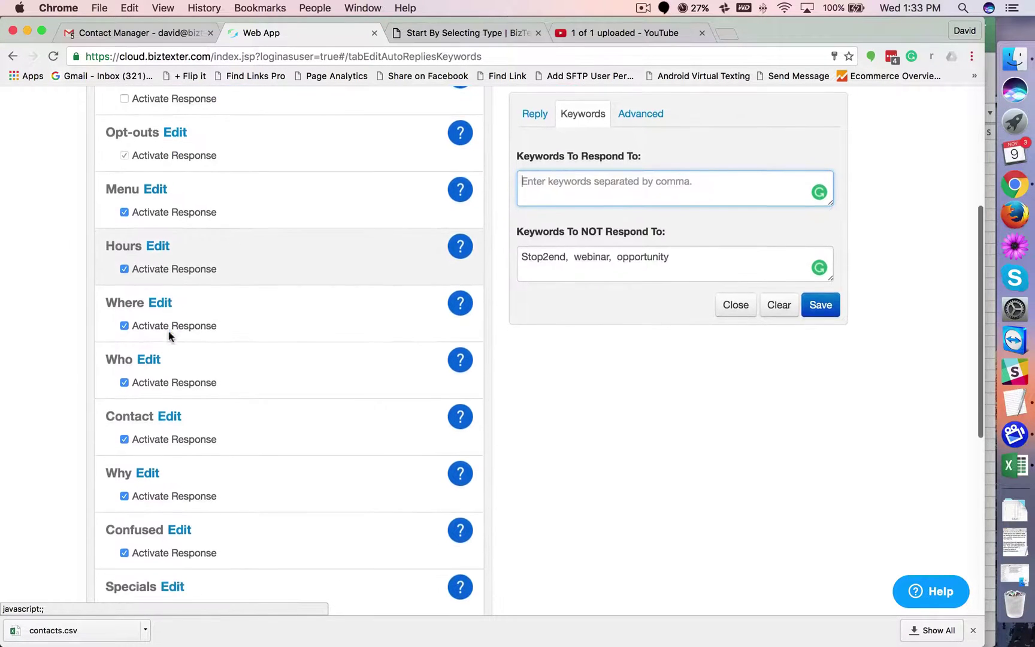
{"action": "left_click", "coordinate": [124, 270]}
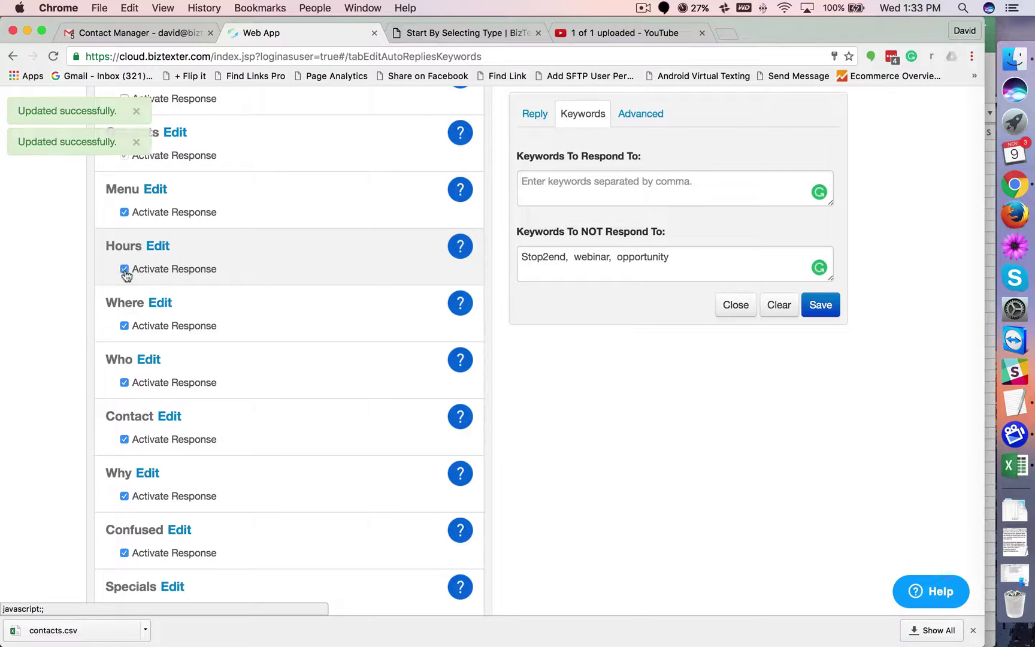
{"action": "left_click", "coordinate": [160, 303]}
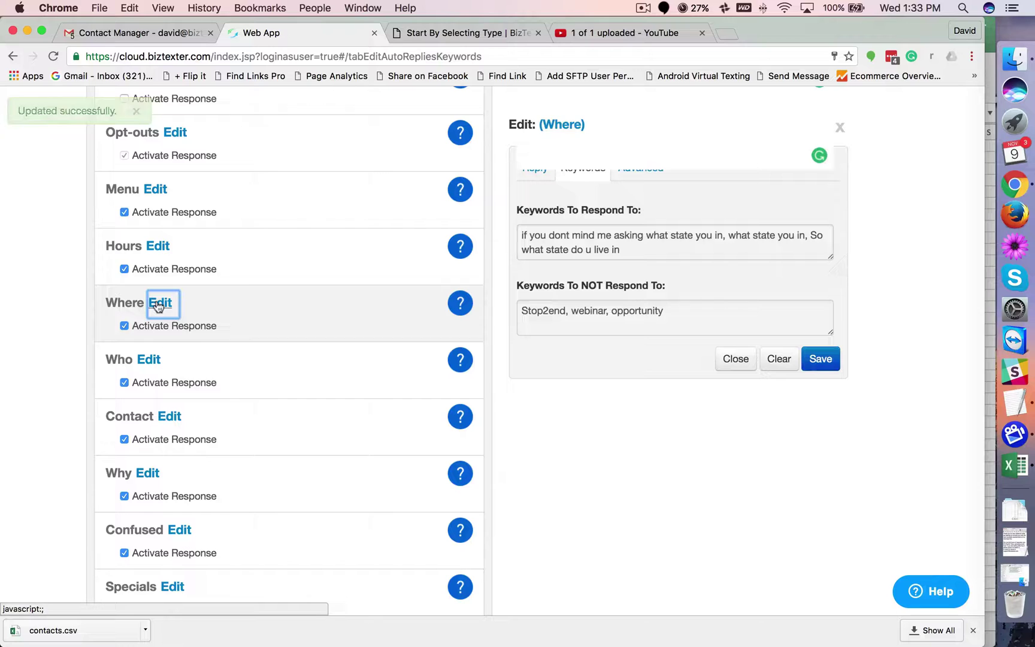
{"action": "left_click", "coordinate": [532, 182]}
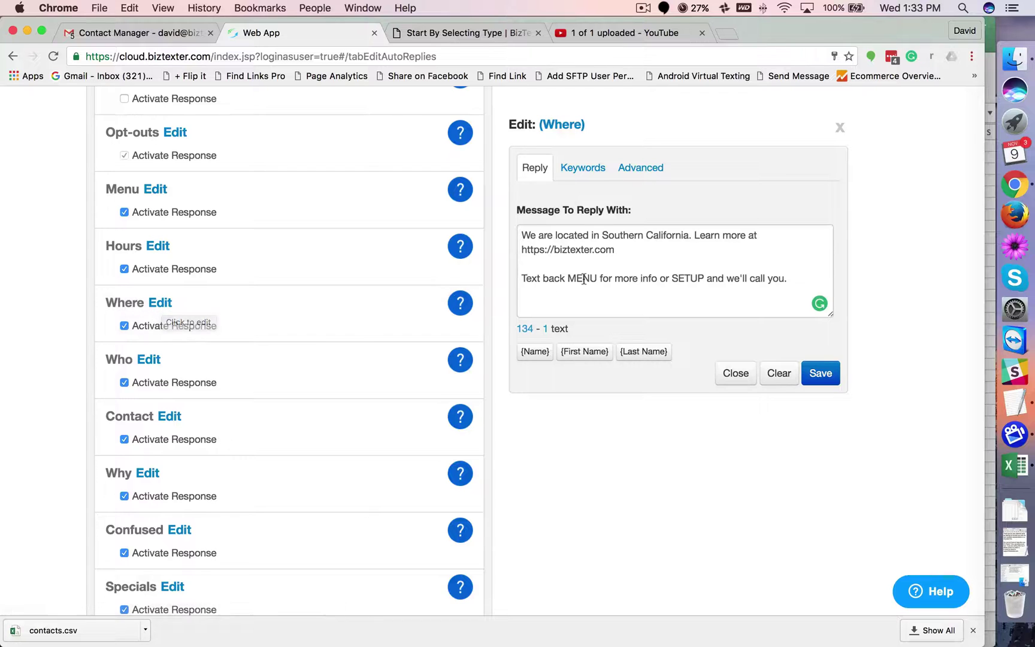
{"action": "scroll", "coordinate": [575, 279], "scroll_direction": "down", "scroll_amount": 2}
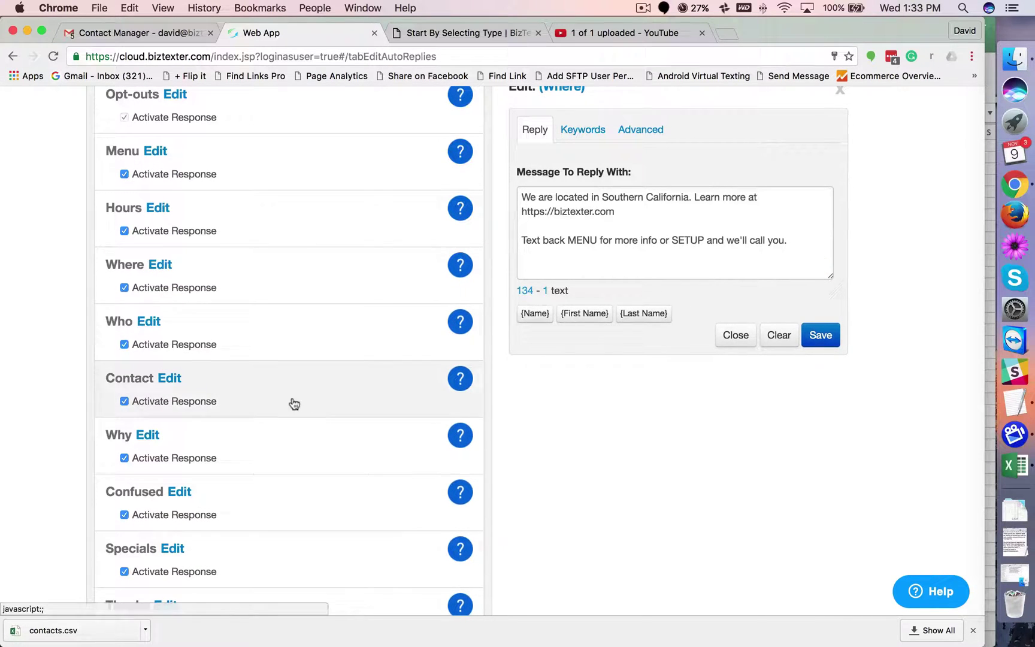
{"action": "scroll", "coordinate": [292, 397], "scroll_direction": "down", "scroll_amount": 2}
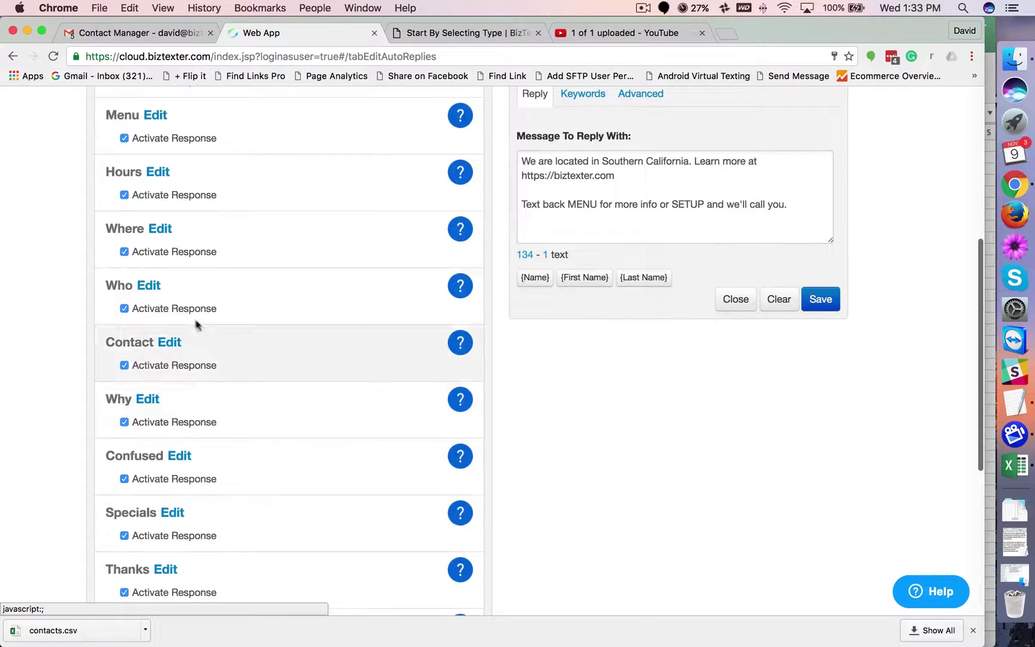
Open the Who auto-reply, visit the send-messages page, and return to Auto Replies.
{"action": "left_click", "coordinate": [154, 288]}
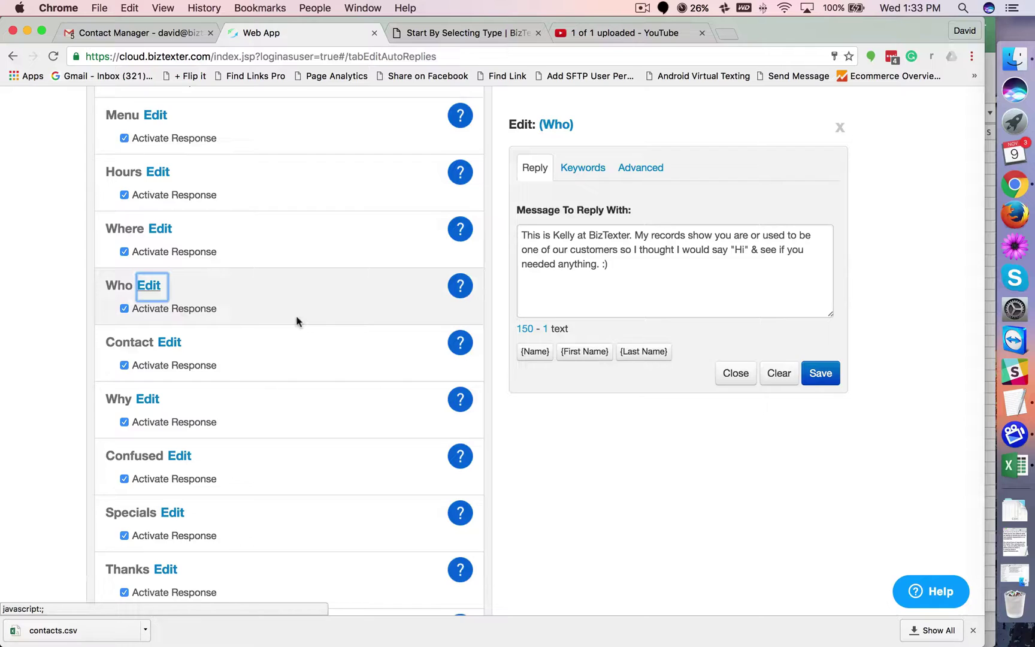
{"action": "scroll", "coordinate": [295, 320], "scroll_direction": "up", "scroll_amount": 8}
{"action": "scroll", "coordinate": [294, 315], "scroll_direction": "up", "scroll_amount": 2}
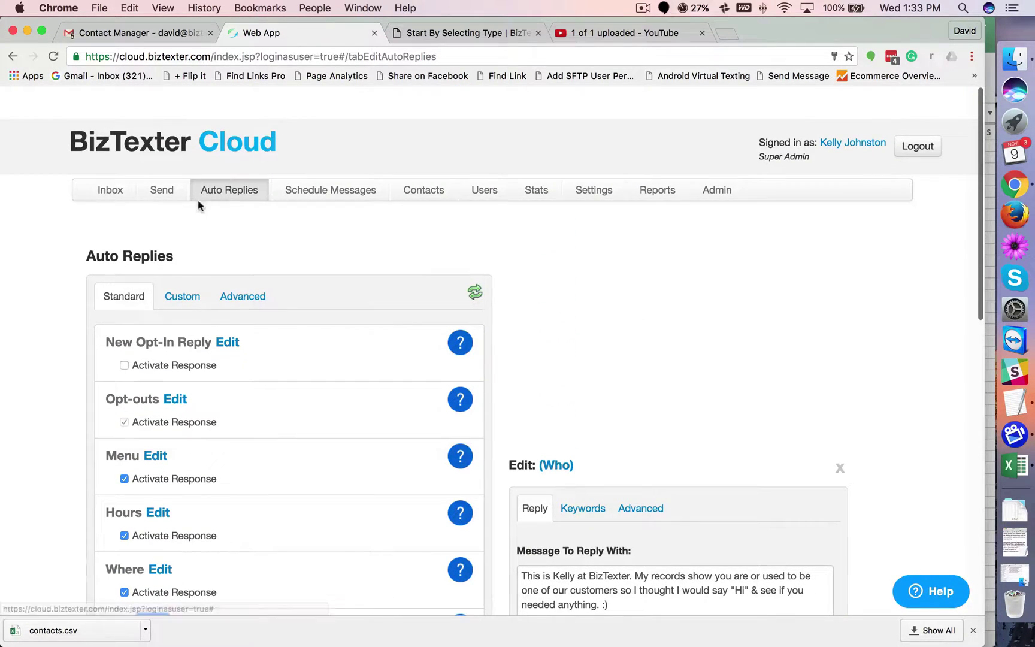
{"action": "scroll", "coordinate": [262, 307], "scroll_direction": "down", "scroll_amount": 5}
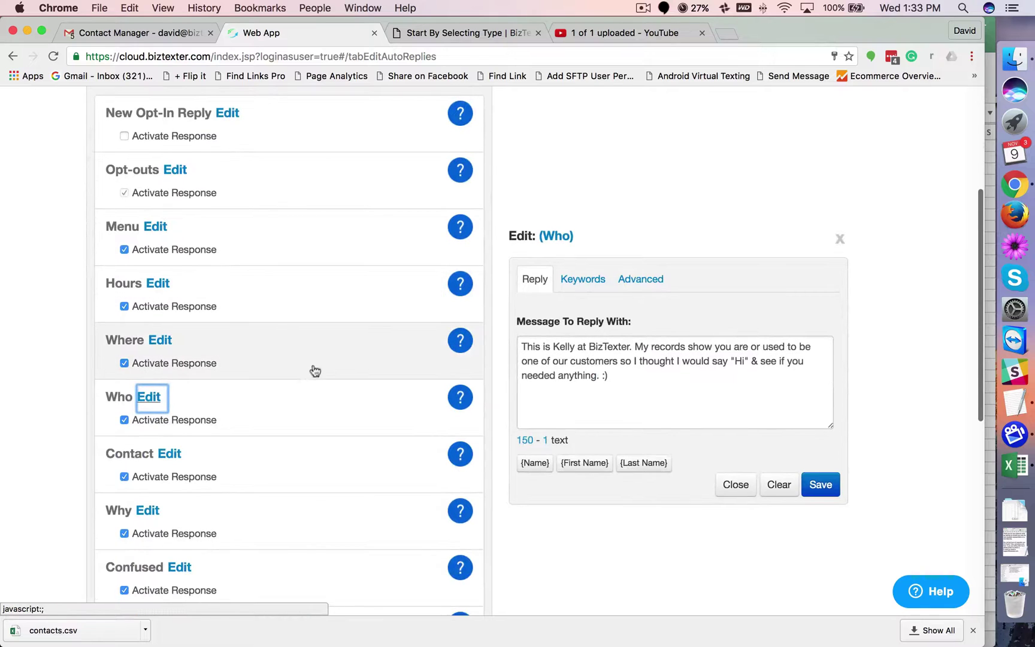
{"action": "scroll", "coordinate": [269, 336], "scroll_direction": "up", "scroll_amount": 5}
{"action": "left_click", "coordinate": [168, 194]}
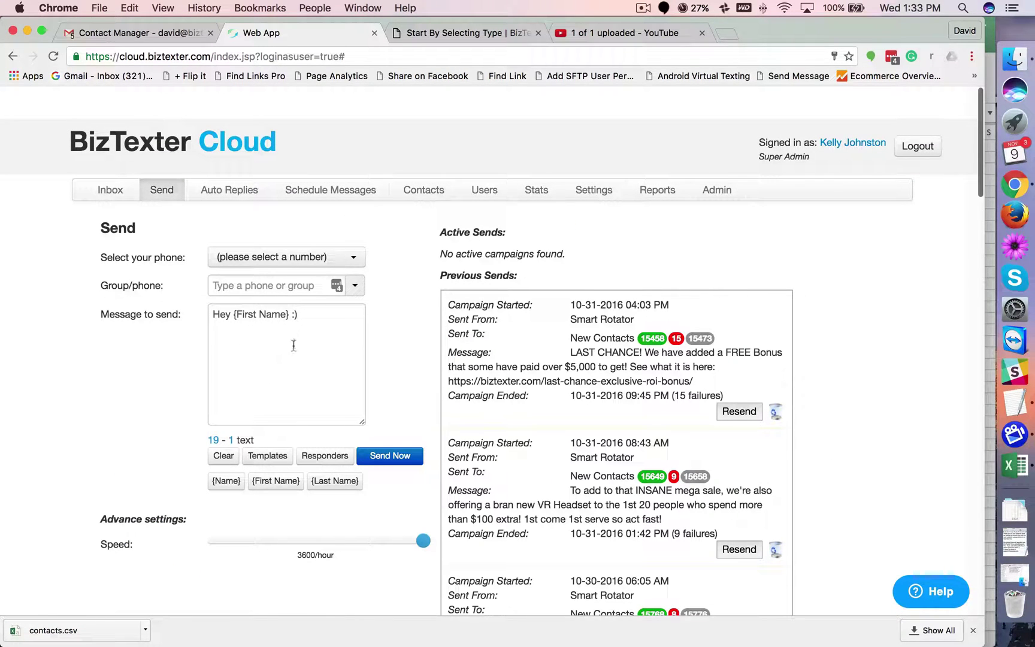
{"action": "left_click", "coordinate": [229, 190]}
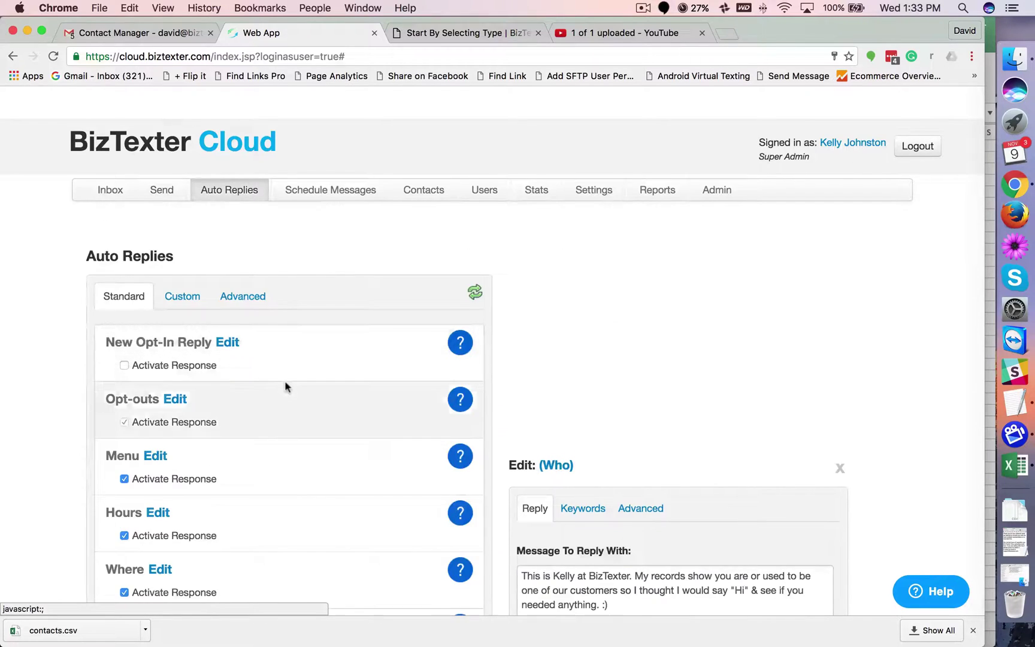
{"action": "scroll", "coordinate": [285, 386], "scroll_direction": "down", "scroll_amount": 5}
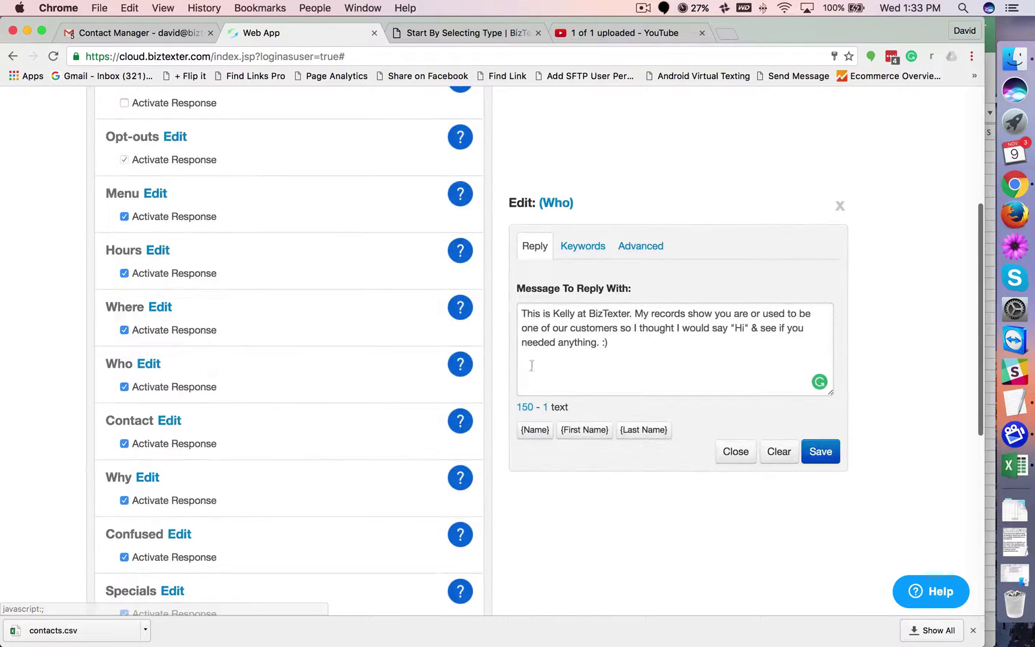
Review the Who reply message, then its trigger keywords and blocked Stop2end, webinar, opportunity.
{"action": "triple_click", "coordinate": [616, 344]}
{"action": "left_click", "coordinate": [558, 342]}
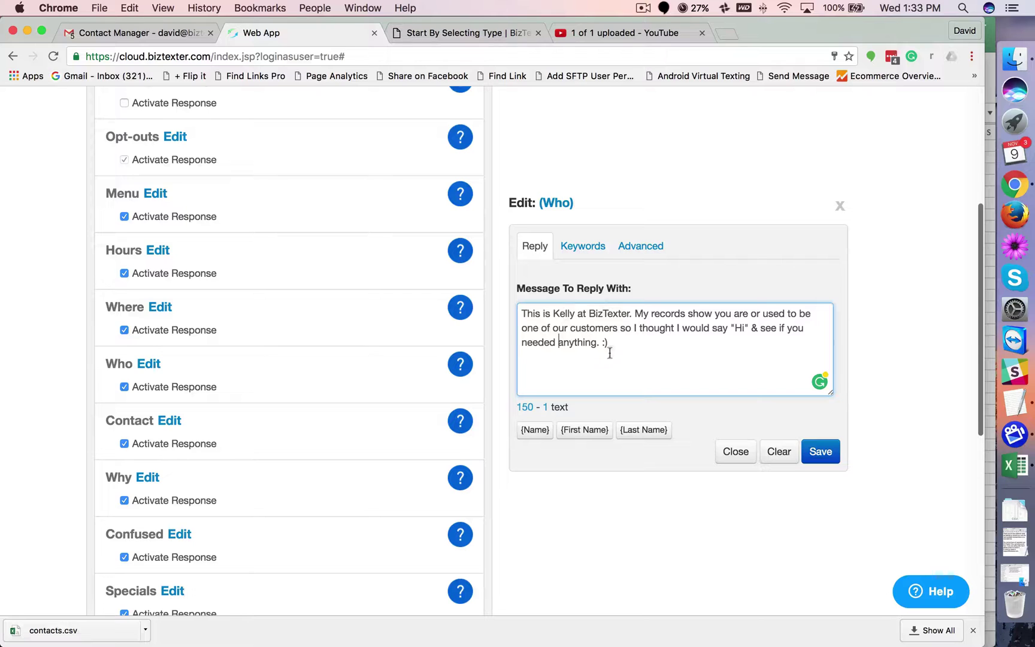
{"action": "left_click_drag", "start_coordinate": [635, 314], "coordinate": [641, 346]}
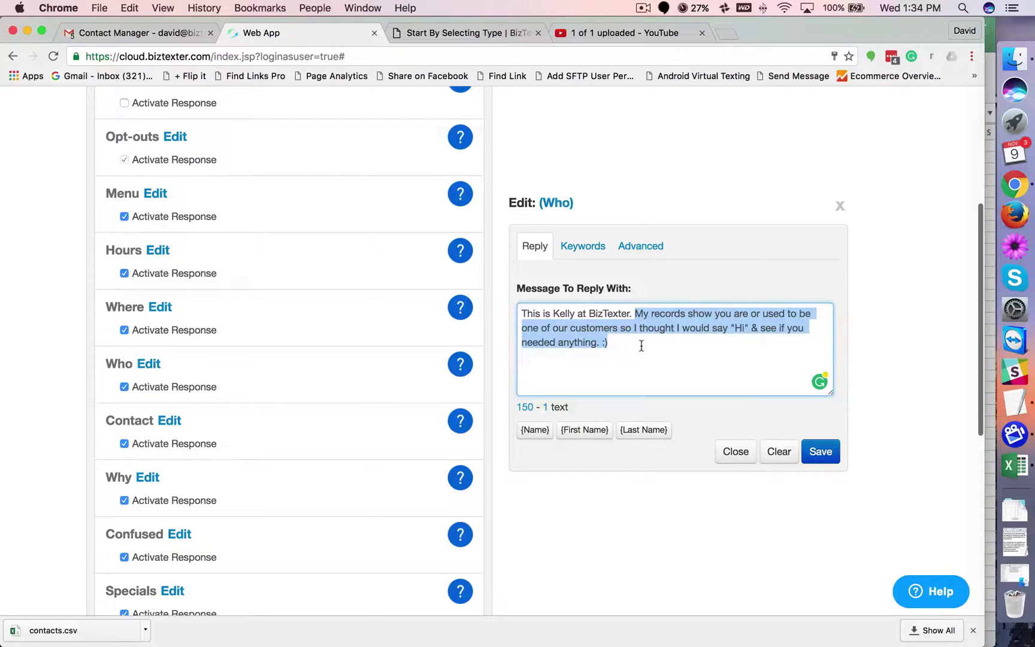
{"action": "left_click", "coordinate": [641, 346]}
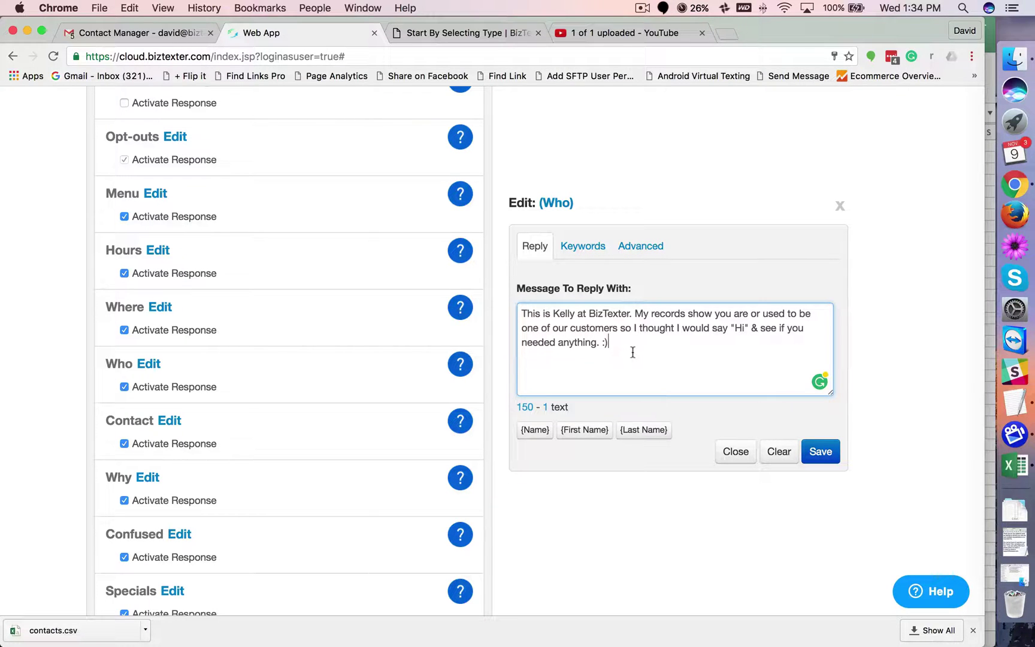
{"action": "left_click", "coordinate": [573, 246]}
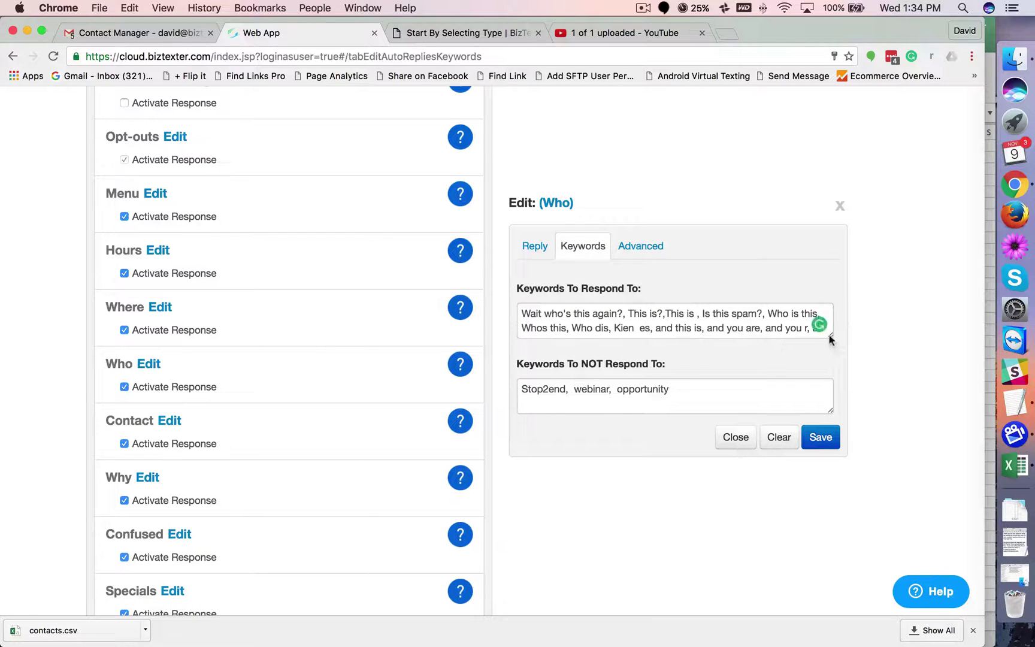
Enlarge the Who keyword box, then review advanced settings: linked group Who, forwarding off, Loose Match.
{"action": "left_click_drag", "start_coordinate": [830, 336], "coordinate": [844, 500]}
{"action": "scroll", "coordinate": [609, 352], "scroll_direction": "down", "scroll_amount": 2}
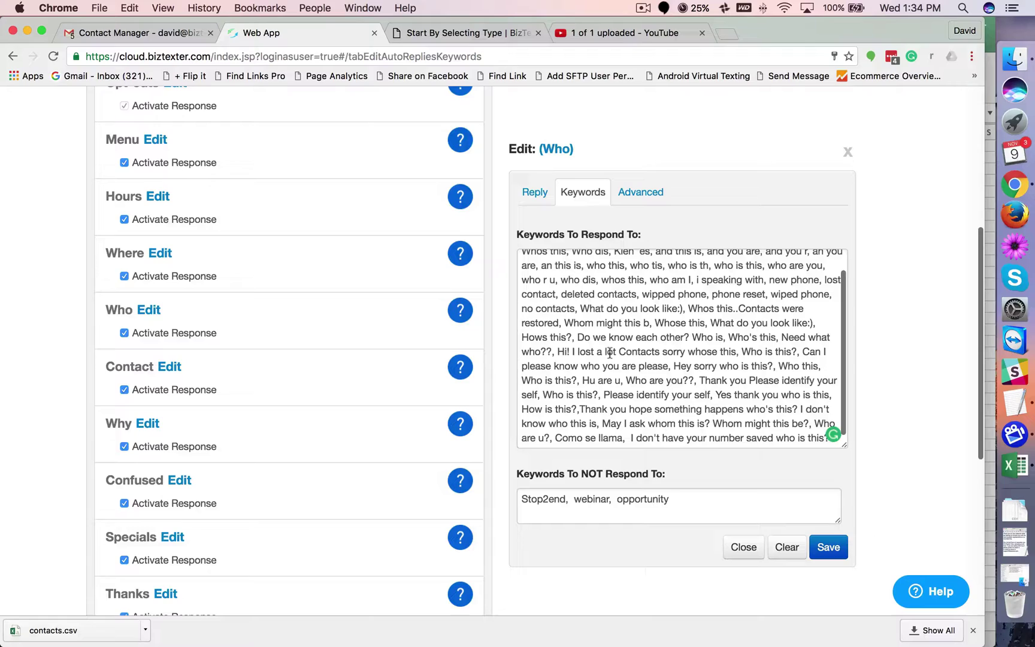
{"action": "scroll", "coordinate": [610, 306], "scroll_direction": "up", "scroll_amount": 5}
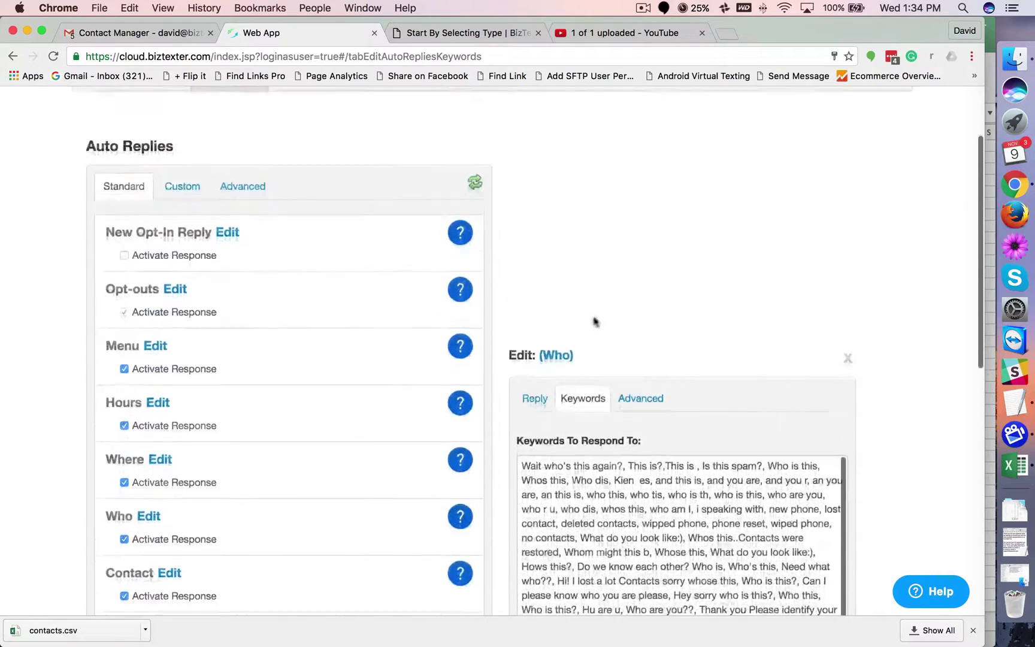
{"action": "scroll", "coordinate": [627, 434], "scroll_direction": "down", "scroll_amount": 3}
{"action": "scroll", "coordinate": [627, 434], "scroll_direction": "down", "scroll_amount": 2}
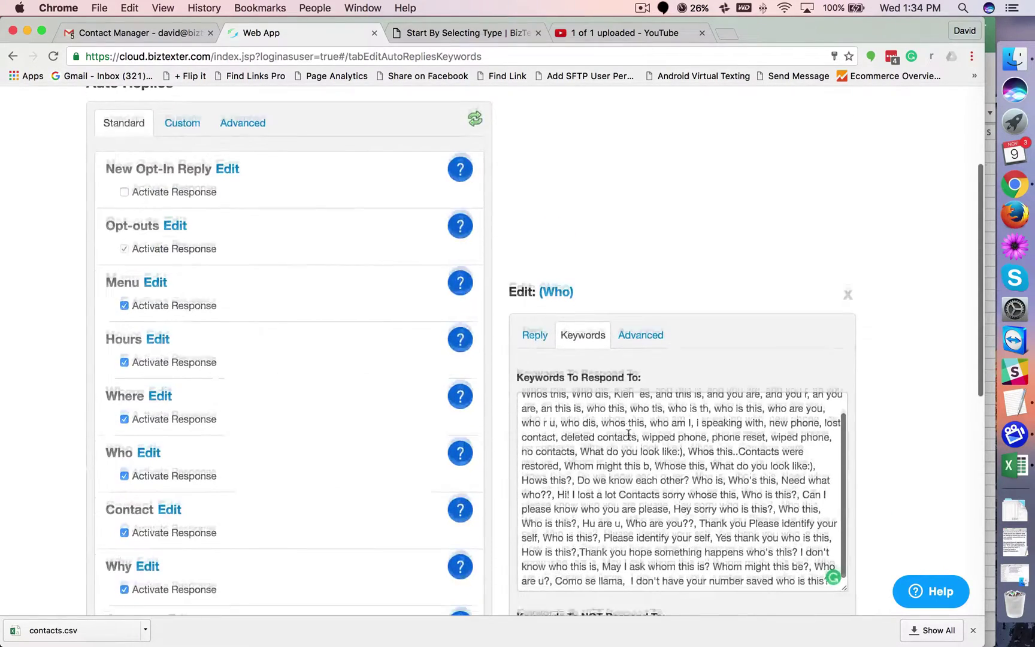
{"action": "left_click", "coordinate": [648, 292]}
{"action": "scroll", "coordinate": [659, 371], "scroll_direction": "down", "scroll_amount": 2}
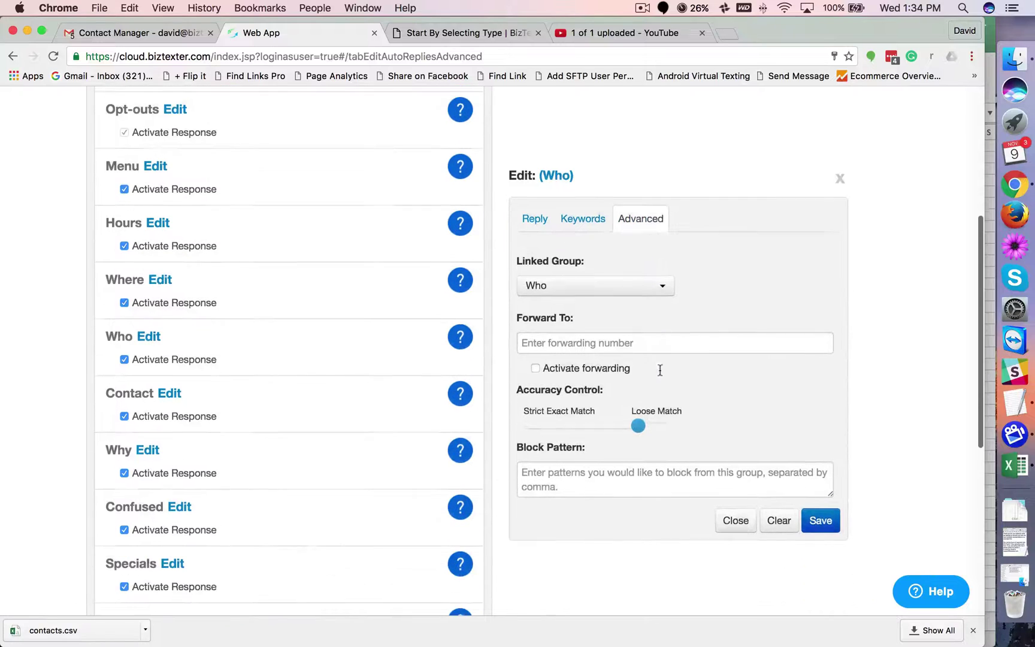
{"action": "scroll", "coordinate": [650, 276], "scroll_direction": "down", "scroll_amount": 2}
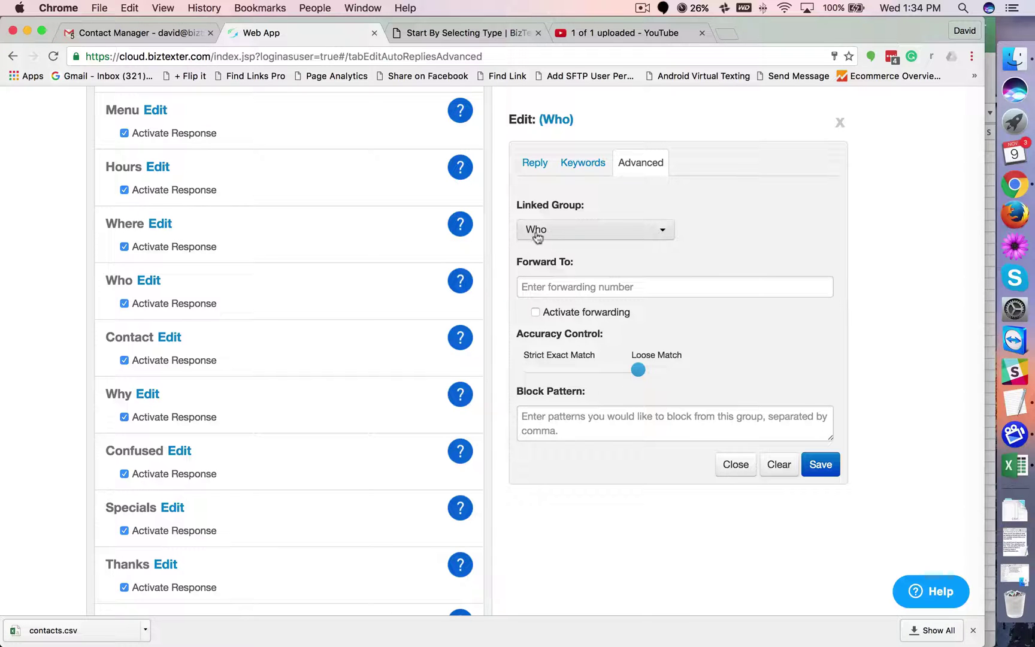
{"action": "scroll", "coordinate": [536, 235], "scroll_direction": "up", "scroll_amount": 6}
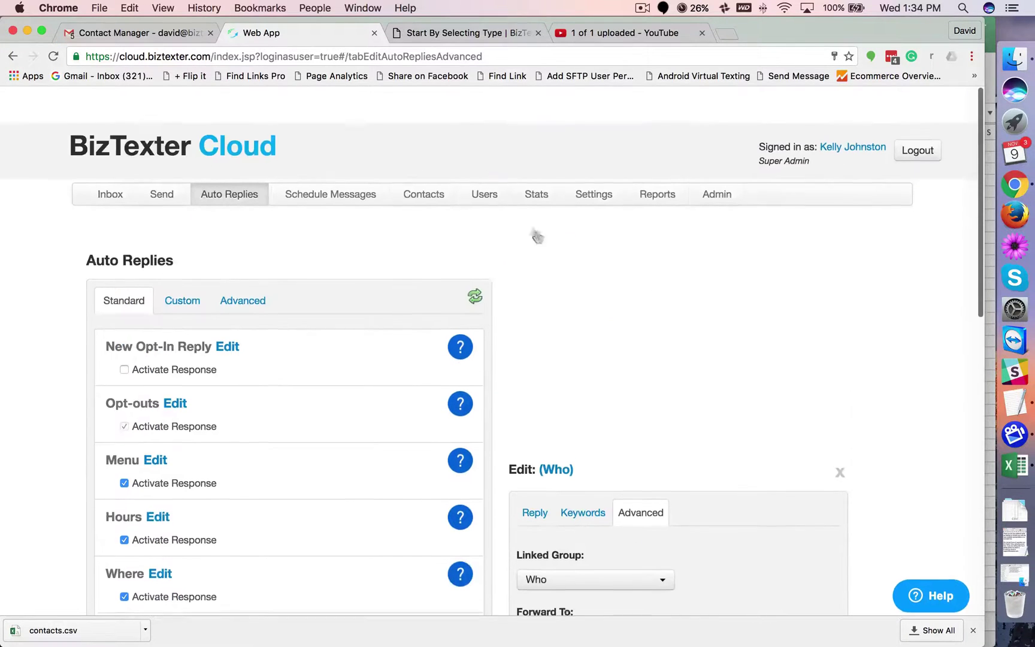
Browse the contact groups, including Second Response, Third Response and Who with 3399 contacts.
{"action": "left_click", "coordinate": [430, 196]}
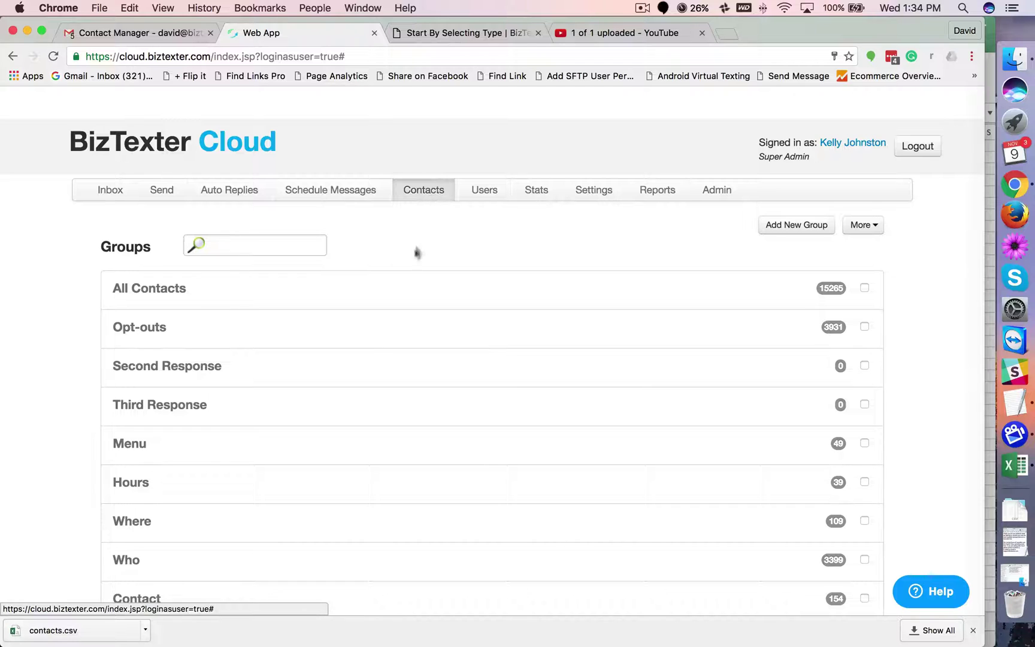
{"action": "scroll", "coordinate": [281, 362], "scroll_direction": "down", "scroll_amount": 4}
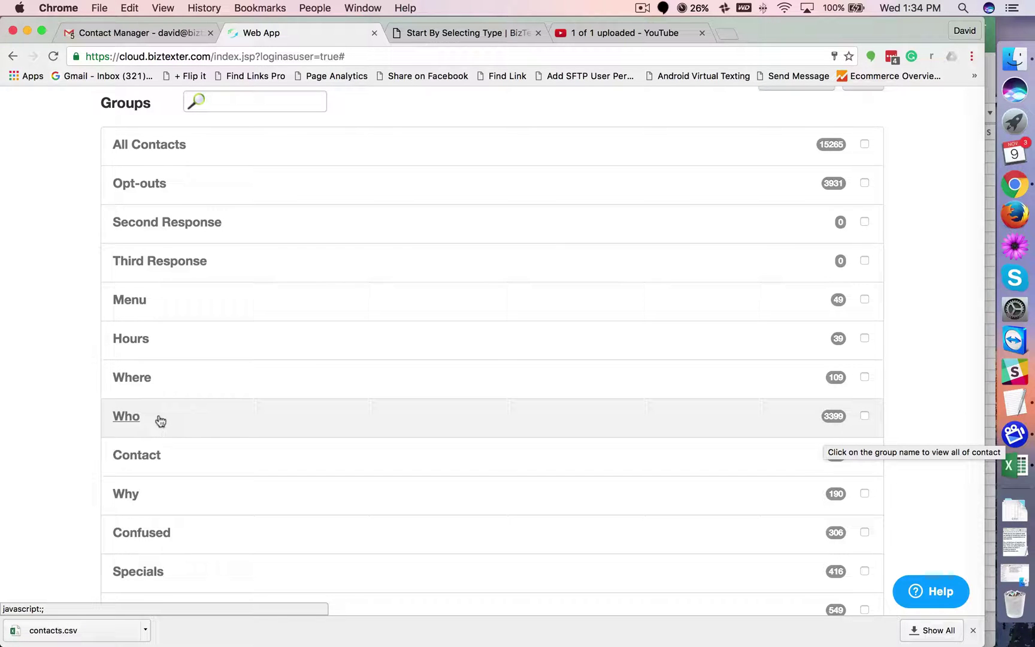
{"action": "scroll", "coordinate": [160, 419], "scroll_direction": "up", "scroll_amount": 5}
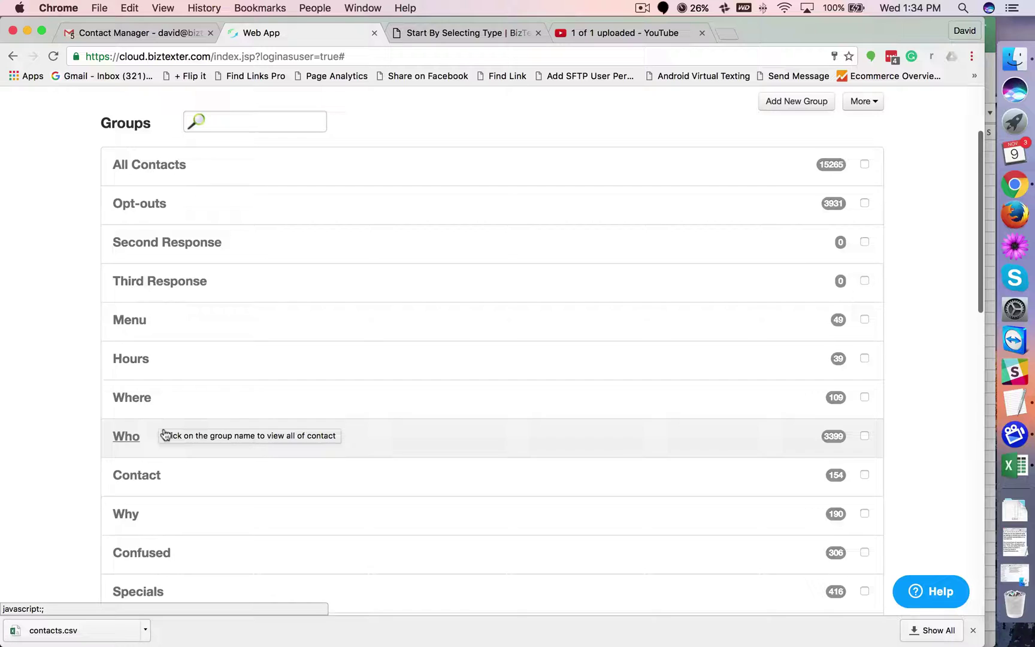
Return to Auto Replies and confirm the Who responder stays linked to the Who group.
{"action": "left_click", "coordinate": [227, 195]}
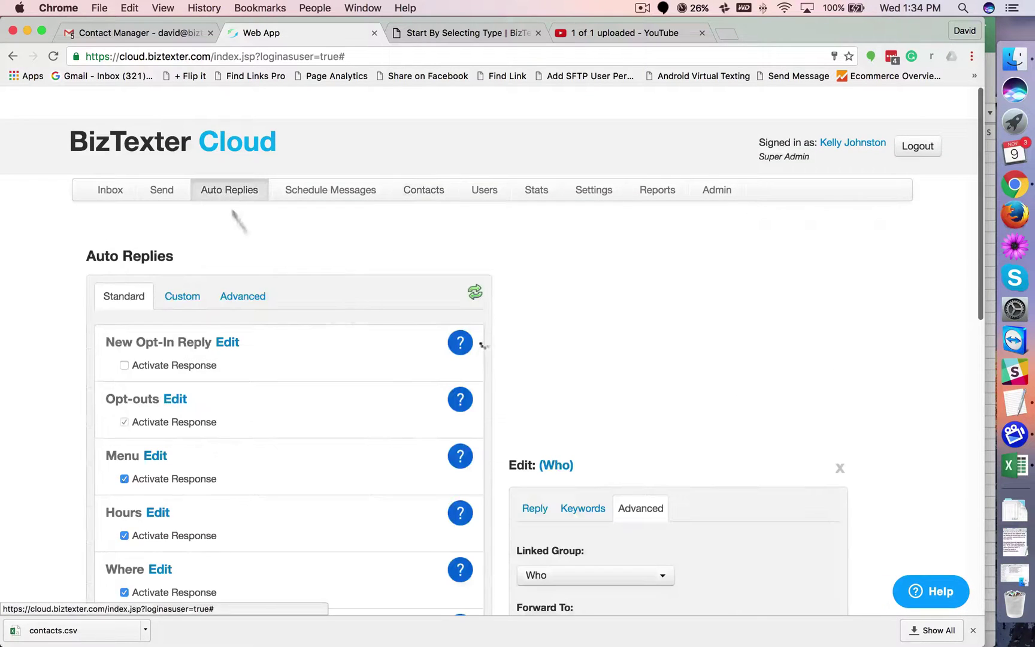
{"action": "scroll", "coordinate": [566, 424], "scroll_direction": "down", "scroll_amount": 5}
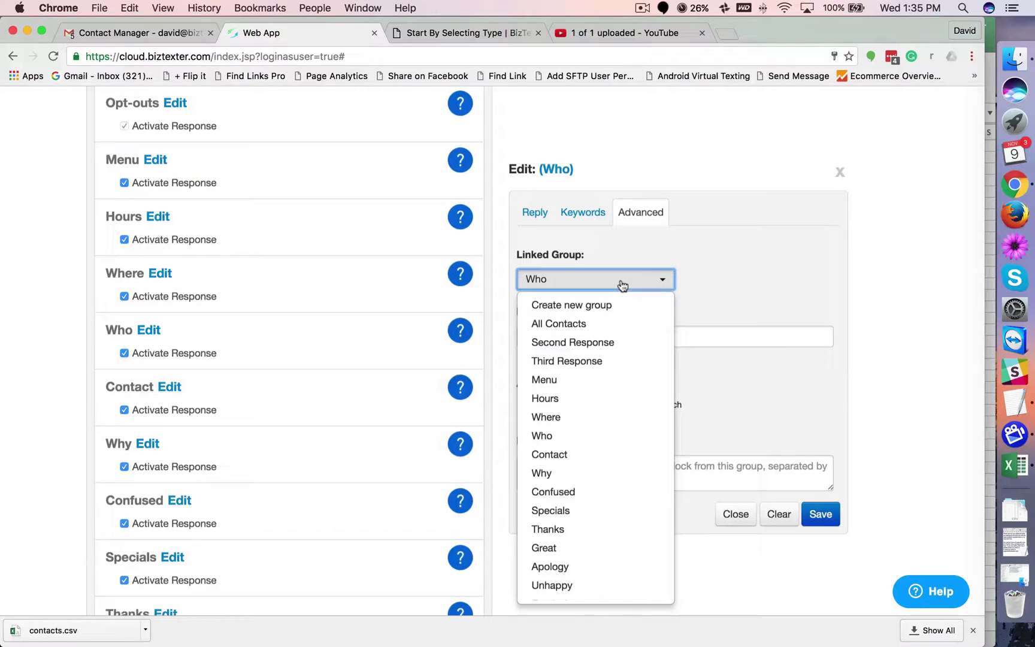
{"action": "scroll", "coordinate": [623, 285], "scroll_direction": "down", "scroll_amount": 1}
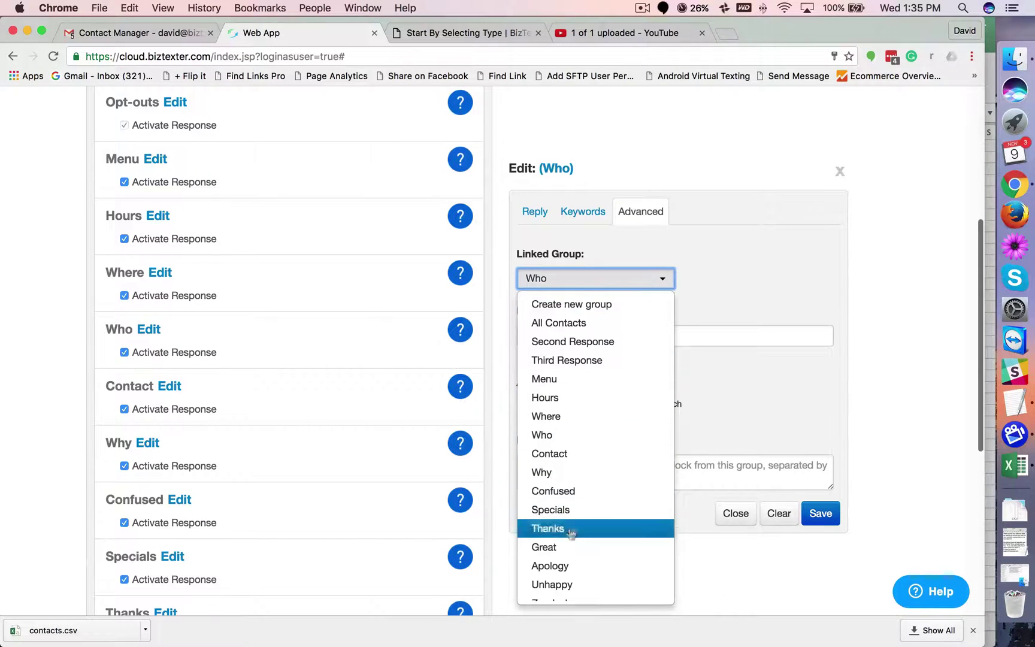
{"action": "left_click", "coordinate": [756, 276]}
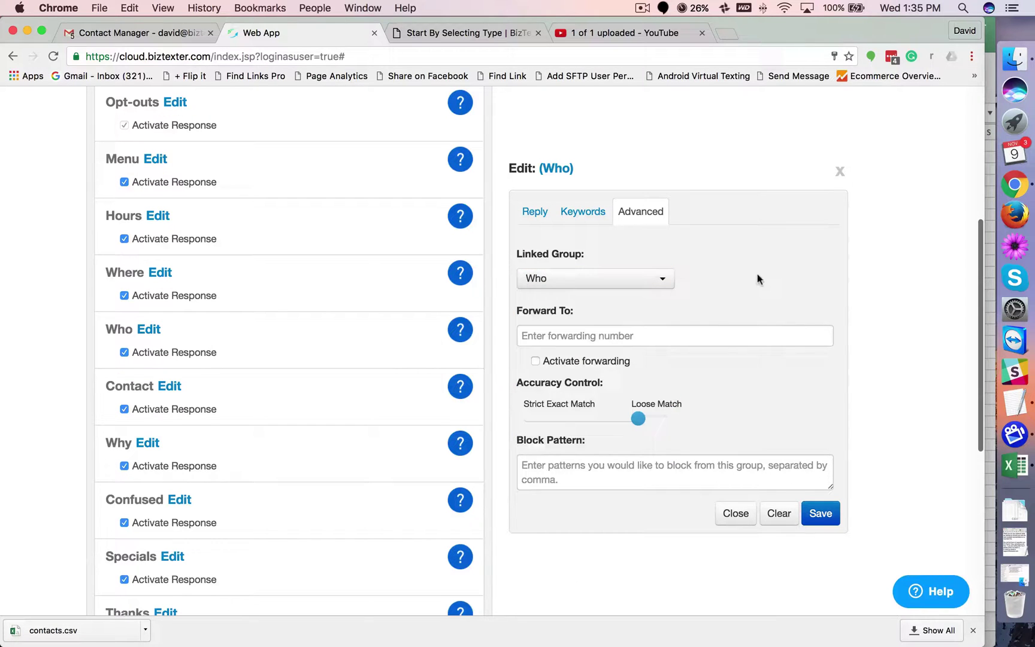
{"action": "scroll", "coordinate": [661, 344], "scroll_direction": "down", "scroll_amount": 3}
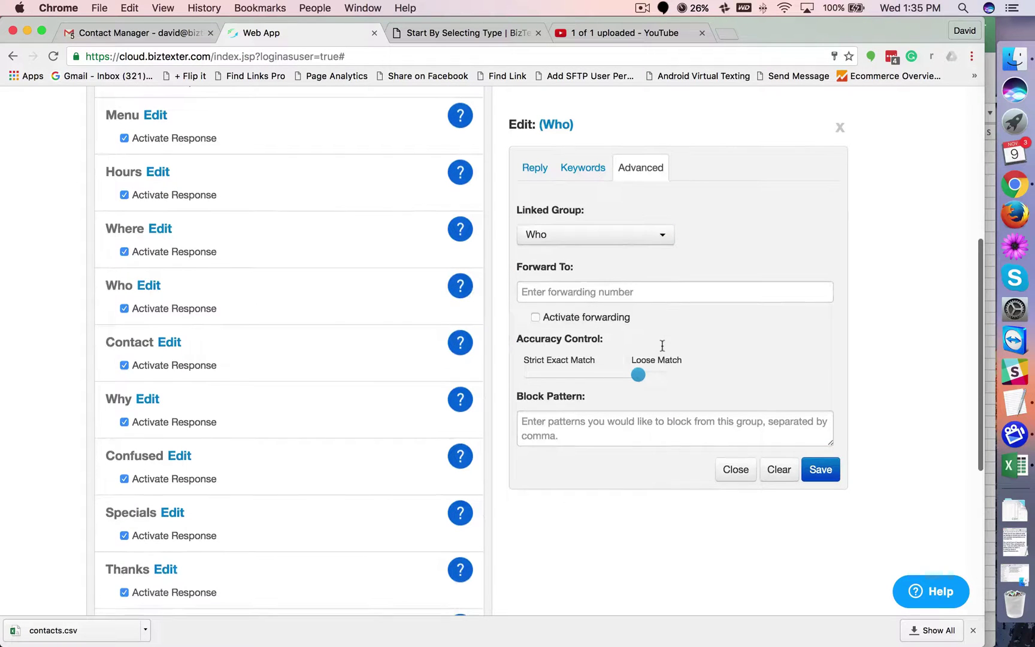
Check the Forward To field and leave forwarding off after toggling it on and off.
{"action": "left_click", "coordinate": [619, 292]}
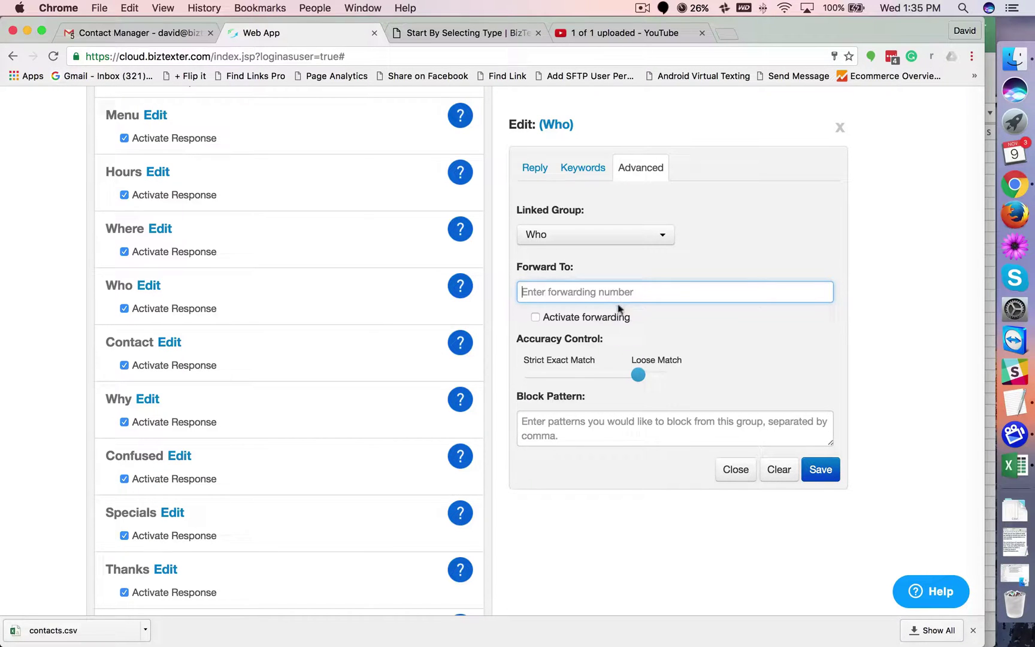
{"action": "scroll", "coordinate": [614, 344], "scroll_direction": "down", "scroll_amount": 1}
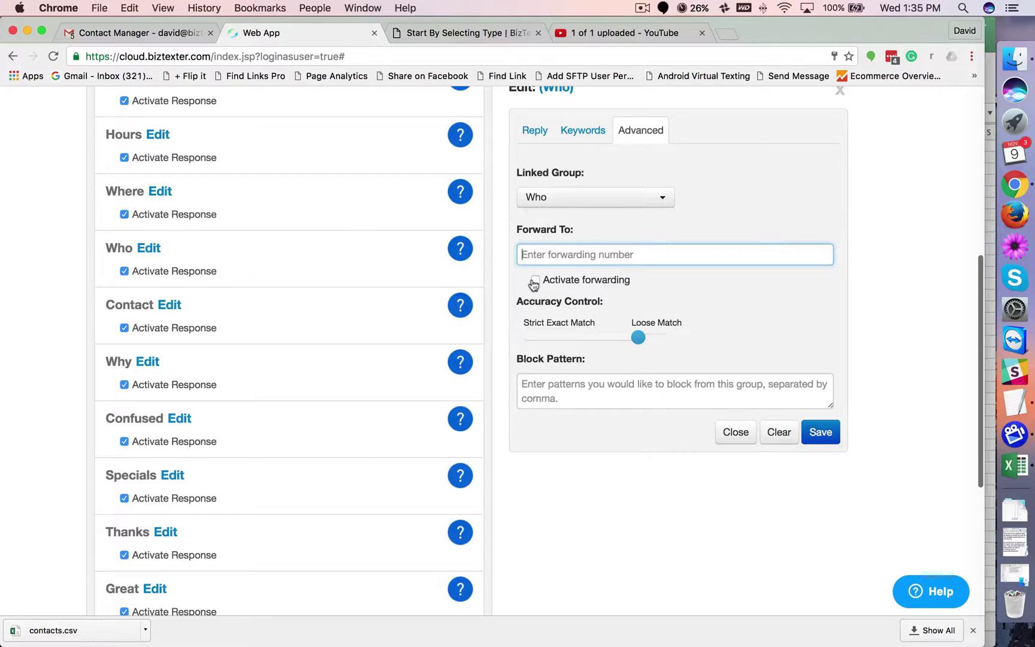
{"action": "left_click", "coordinate": [533, 281]}
{"action": "left_click", "coordinate": [533, 281]}
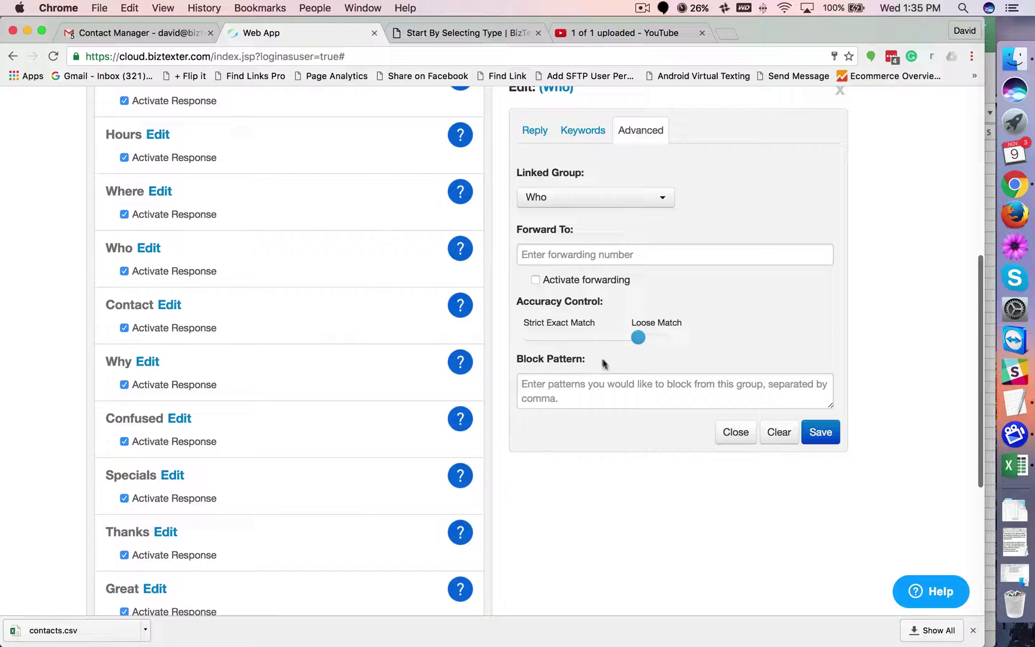
{"action": "left_click_drag", "start_coordinate": [517, 301], "coordinate": [609, 305]}
{"action": "left_click", "coordinate": [607, 303]}
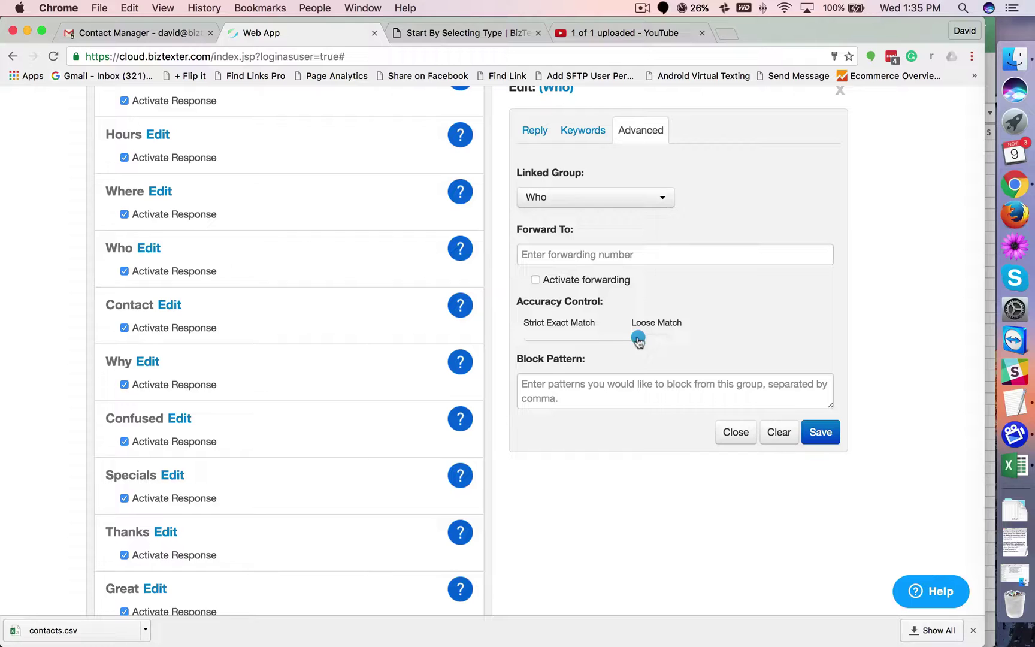
Set the Who responder's accuracy to Strict Exact Match and show its keyword lists.
{"action": "left_click_drag", "start_coordinate": [637, 337], "coordinate": [525, 346]}
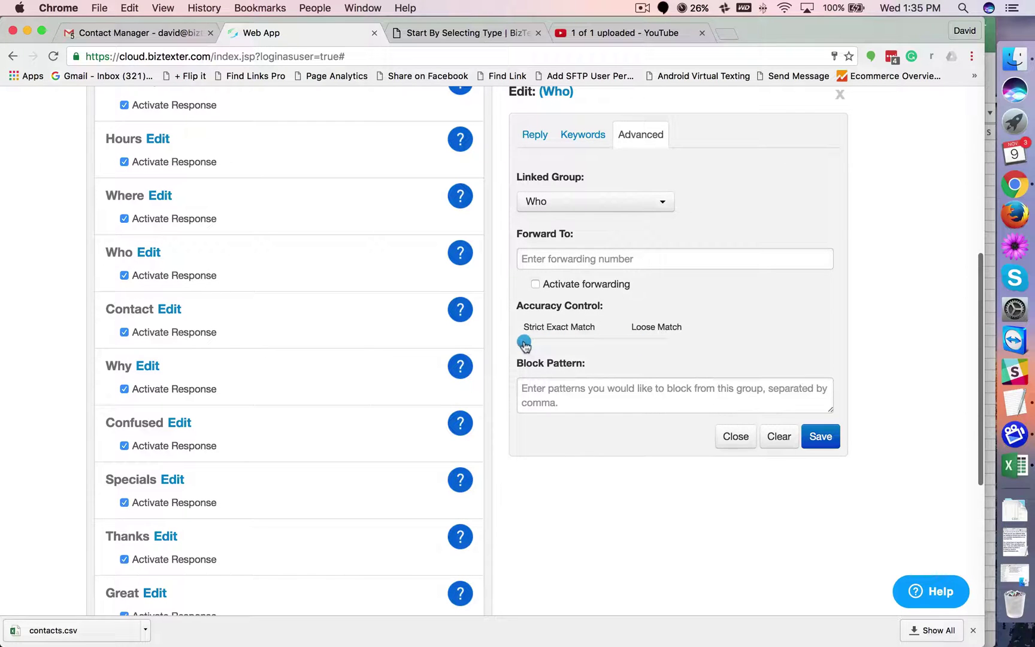
{"action": "scroll", "coordinate": [525, 346], "scroll_direction": "down", "scroll_amount": 1}
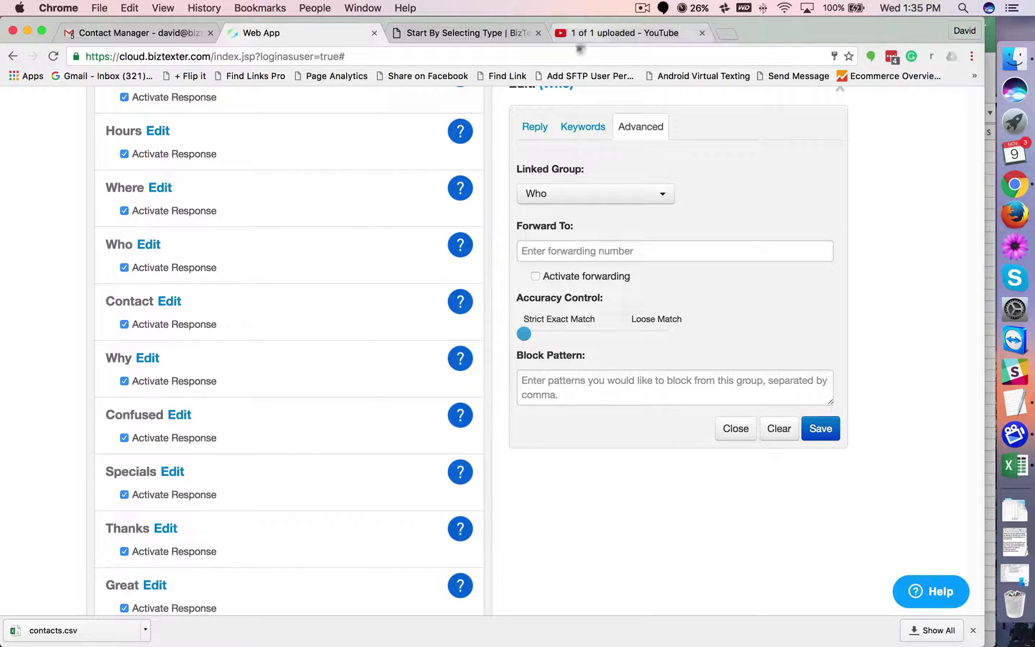
{"action": "left_click", "coordinate": [582, 126]}
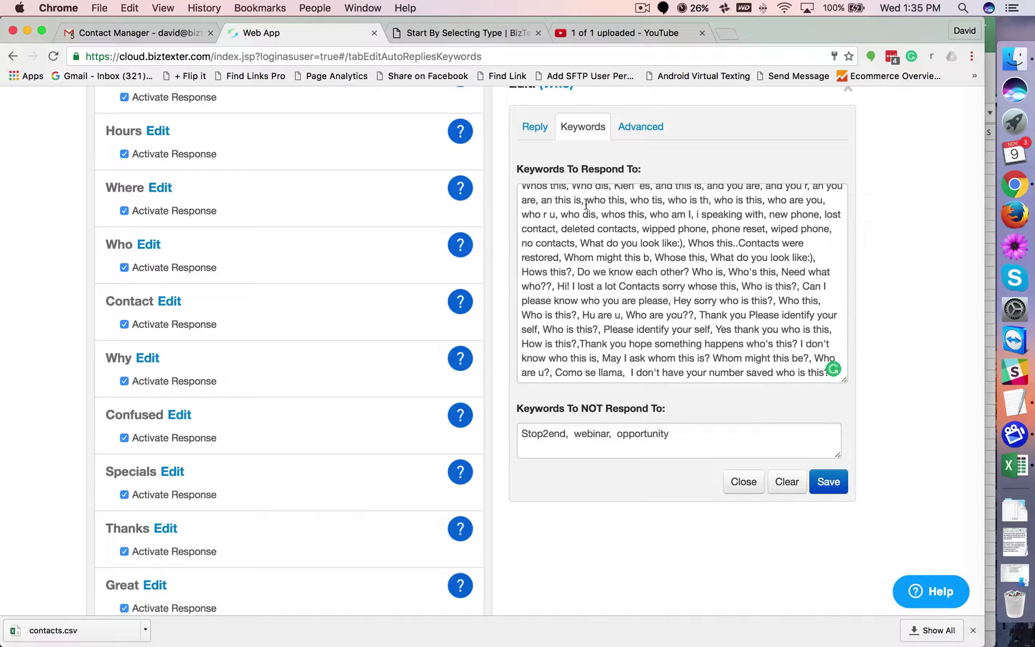
Highlight trigger keywords like 'who this' and 'Wait who's this again?', leaving them unchanged.
{"action": "left_click_drag", "start_coordinate": [581, 202], "coordinate": [662, 206]}
{"action": "left_click", "coordinate": [626, 204]}
{"action": "left_click", "coordinate": [663, 206]}
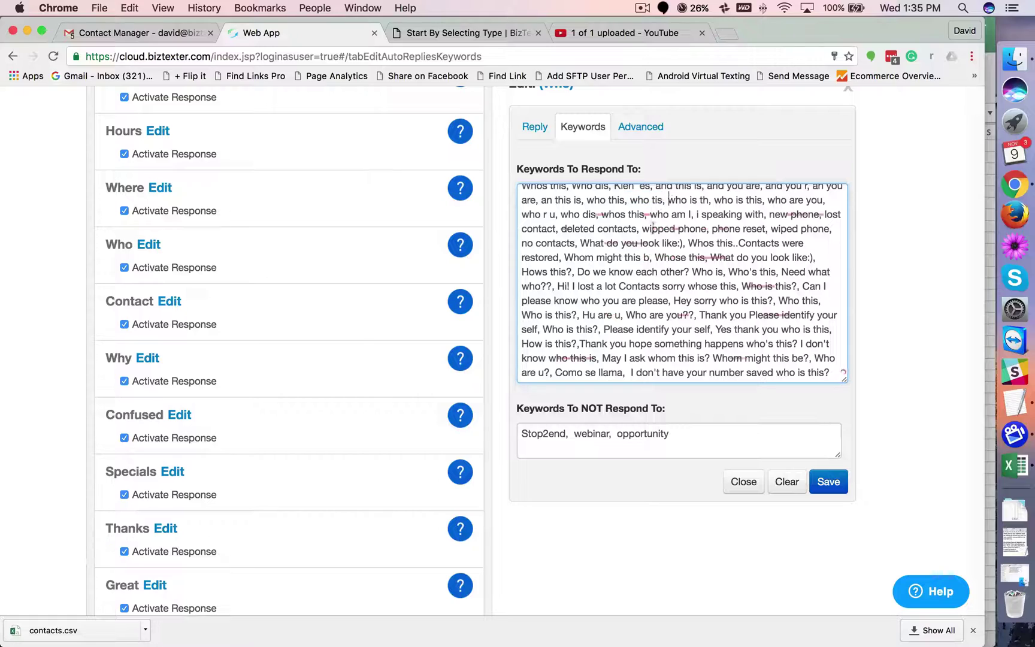
{"action": "scroll", "coordinate": [614, 269], "scroll_direction": "down", "scroll_amount": 1}
{"action": "scroll", "coordinate": [615, 268], "scroll_direction": "down", "scroll_amount": 2}
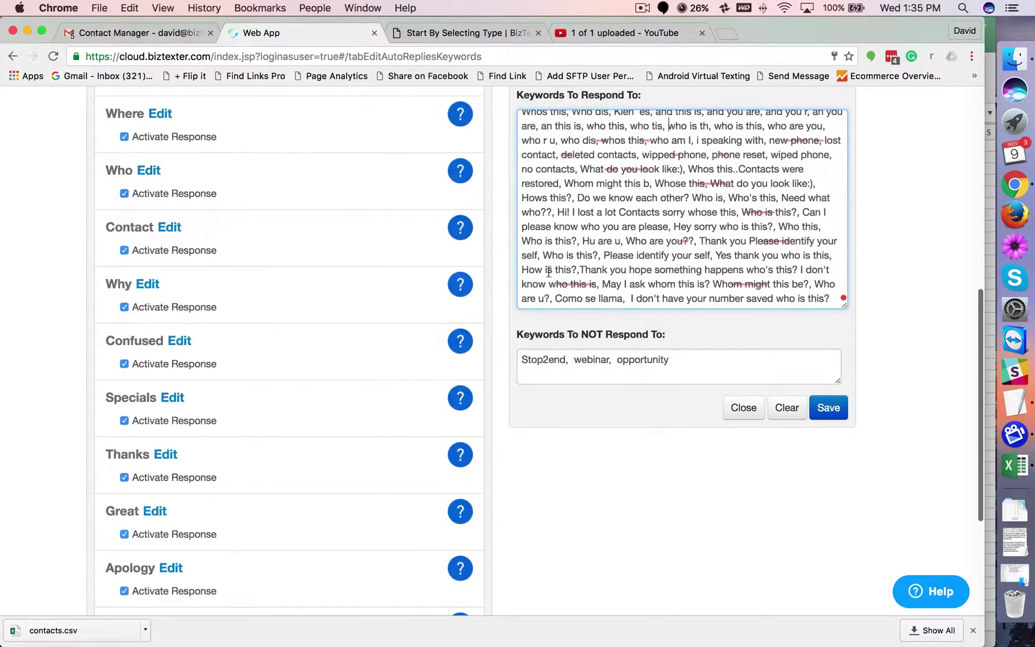
{"action": "scroll", "coordinate": [629, 282], "scroll_direction": "up", "scroll_amount": 5}
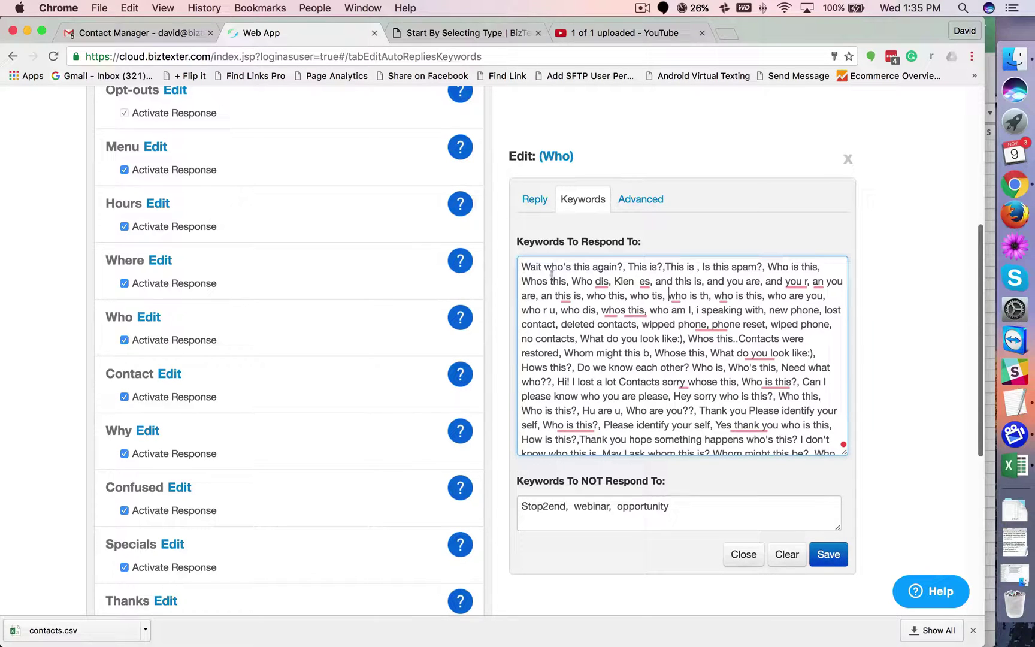
{"action": "left_click_drag", "start_coordinate": [522, 268], "coordinate": [623, 269]}
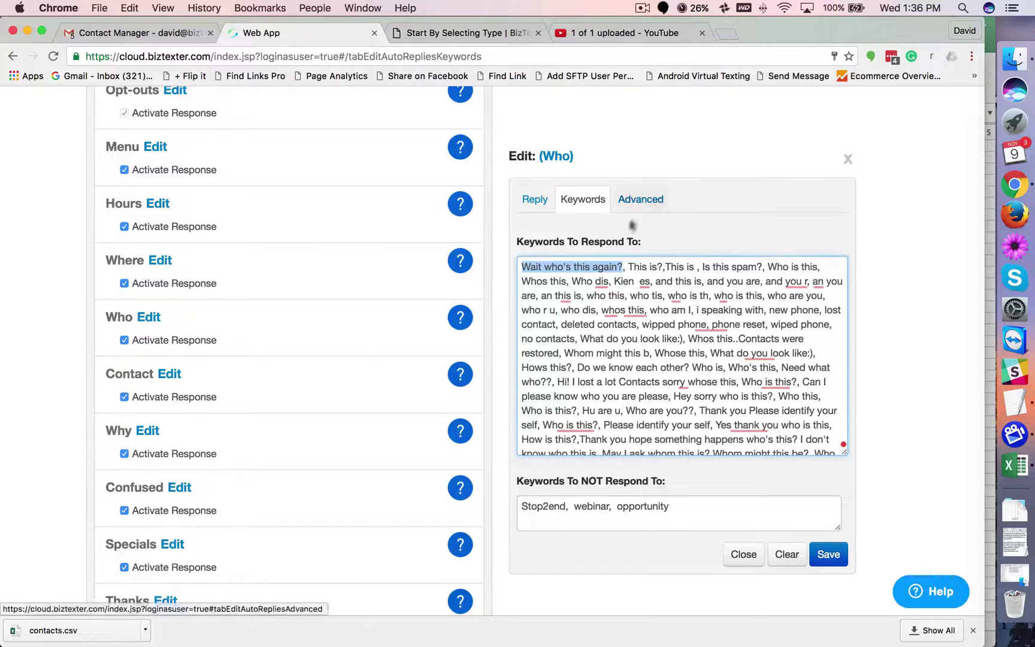
{"action": "key", "text": "Left"}
Move the Who accuracy slider back to Loose Match and recheck the trigger keywords.
{"action": "left_click", "coordinate": [640, 200]}
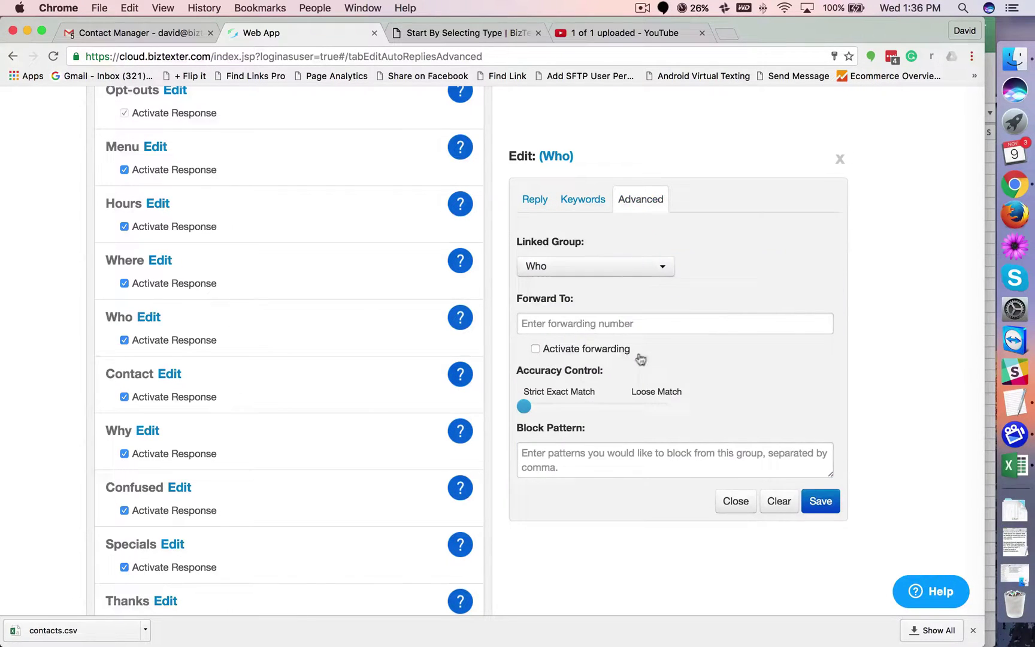
{"action": "scroll", "coordinate": [640, 358], "scroll_direction": "down", "scroll_amount": 1}
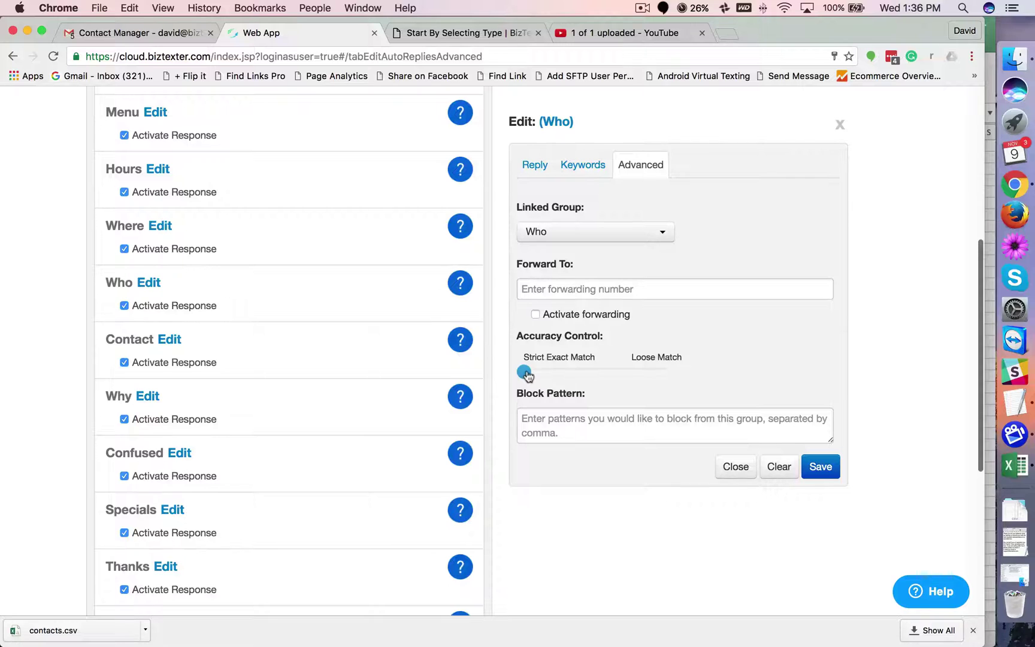
{"action": "left_click_drag", "start_coordinate": [527, 375], "coordinate": [681, 377]}
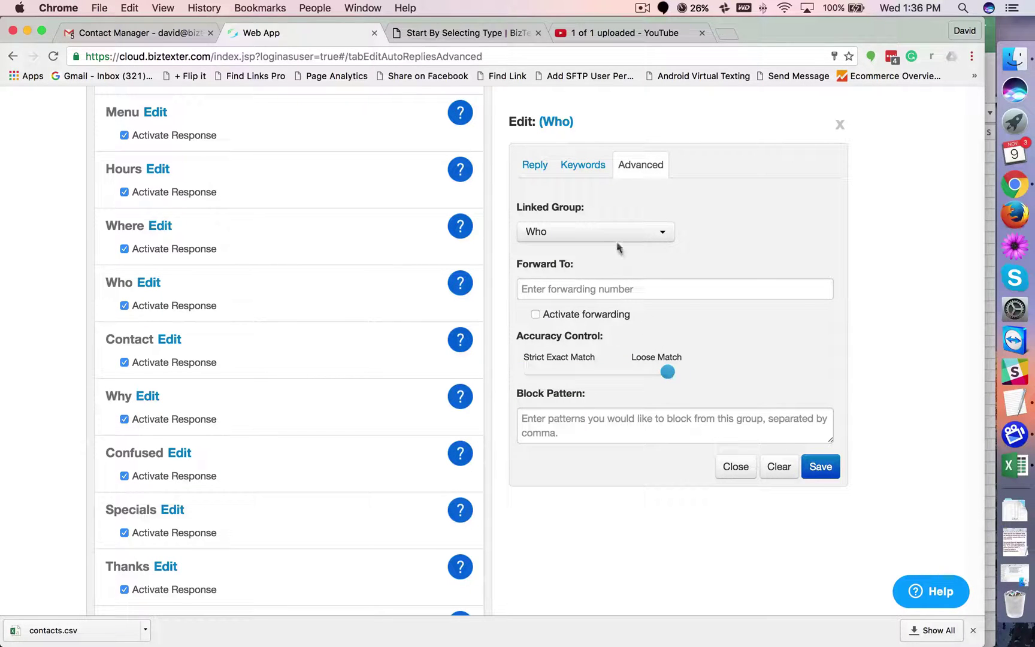
{"action": "left_click", "coordinate": [582, 166]}
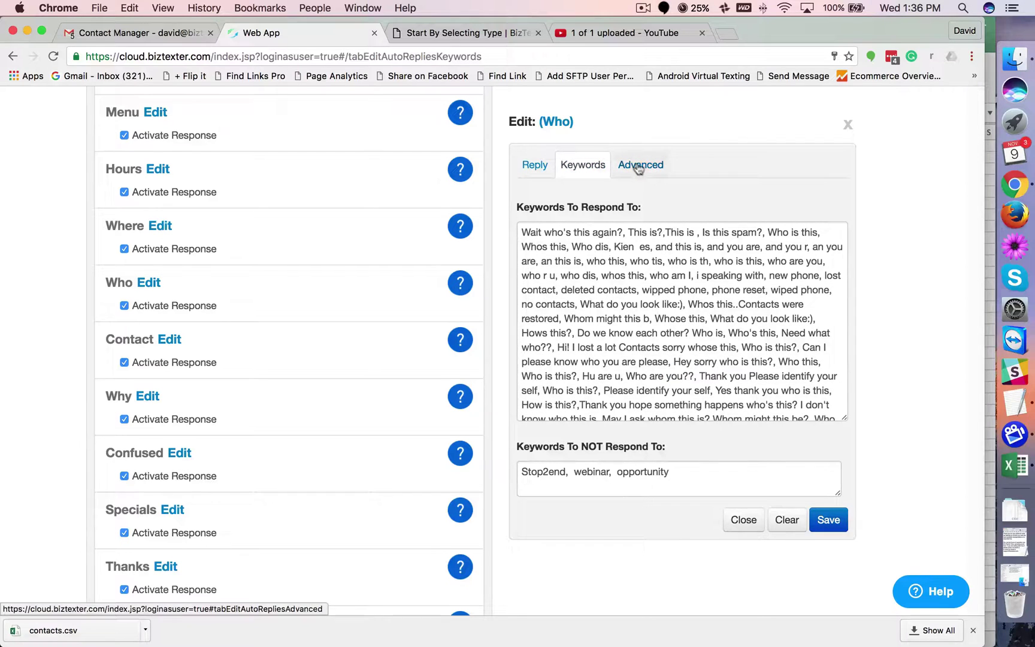
{"action": "left_click", "coordinate": [639, 165]}
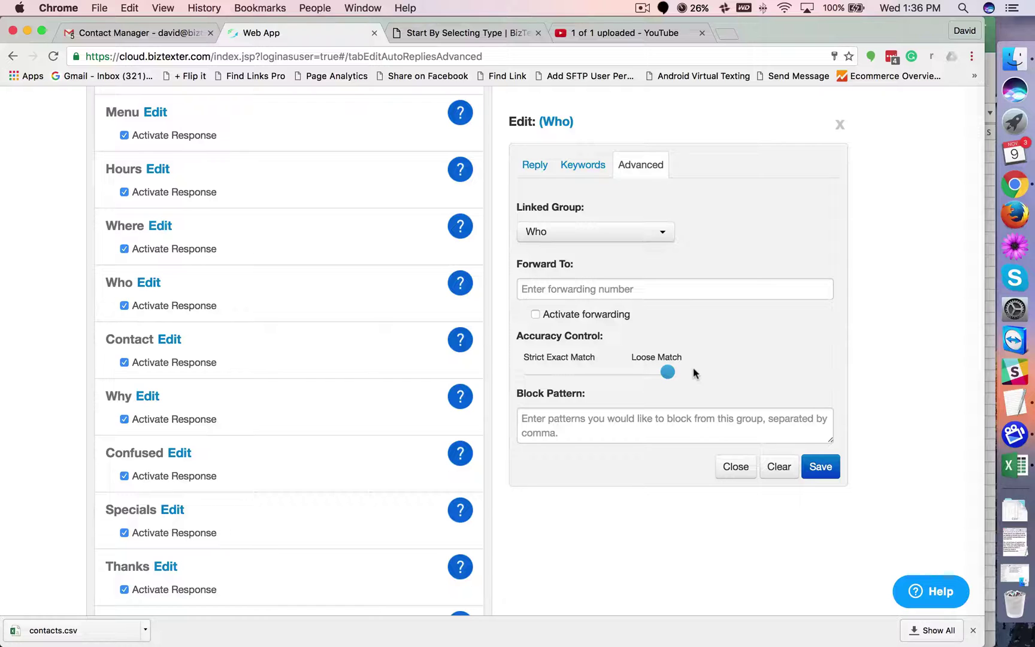
Nudge the accuracy slider slightly toward Strict Exact Match and focus the block pattern field.
{"action": "scroll", "coordinate": [646, 359], "scroll_direction": "down", "scroll_amount": 1}
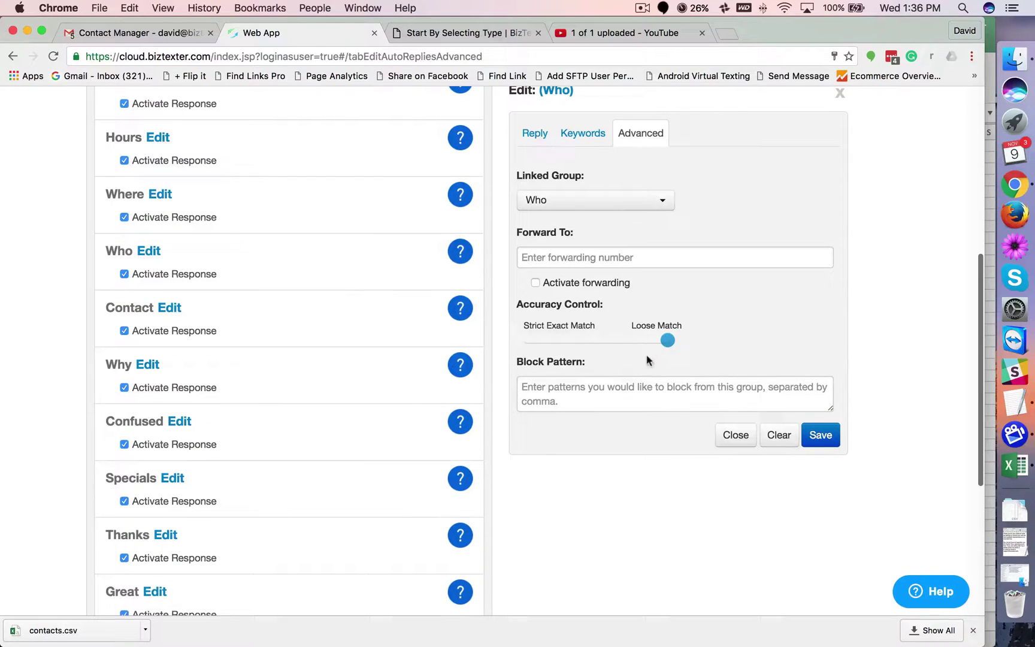
{"action": "left_click_drag", "start_coordinate": [667, 341], "coordinate": [640, 349]}
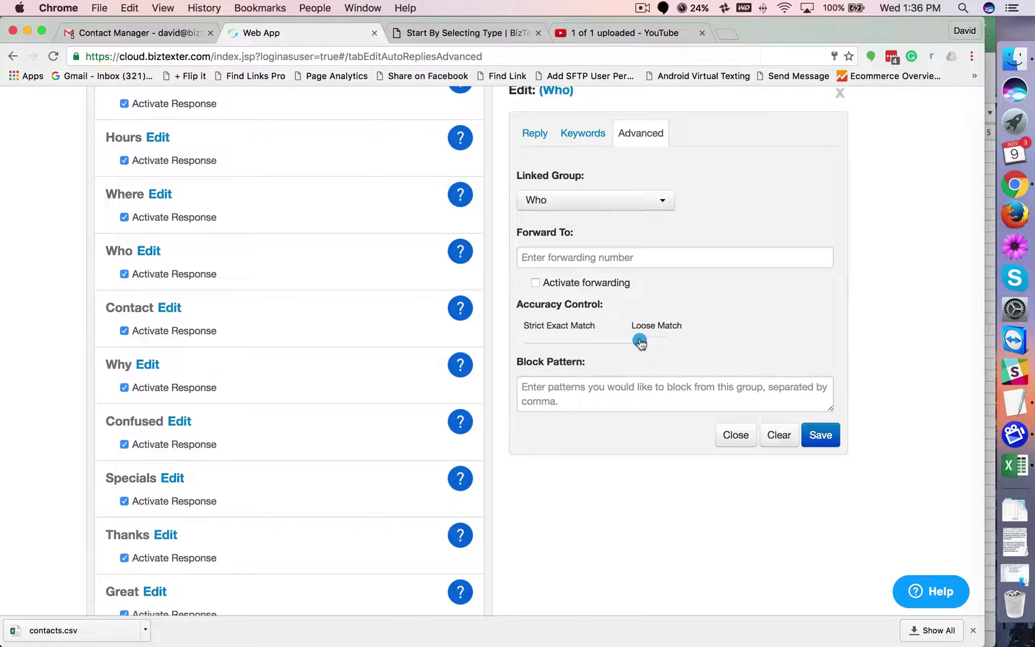
{"action": "mouse_move", "coordinate": [640, 343]}
{"action": "left_mouse_down"}
{"action": "mouse_move", "coordinate": [589, 344]}
{"action": "mouse_move", "coordinate": [653, 343]}
{"action": "mouse_move", "coordinate": [642, 344]}
{"action": "left_mouse_up"}
{"action": "left_click", "coordinate": [588, 382]}
{"action": "left_click", "coordinate": [573, 390]}
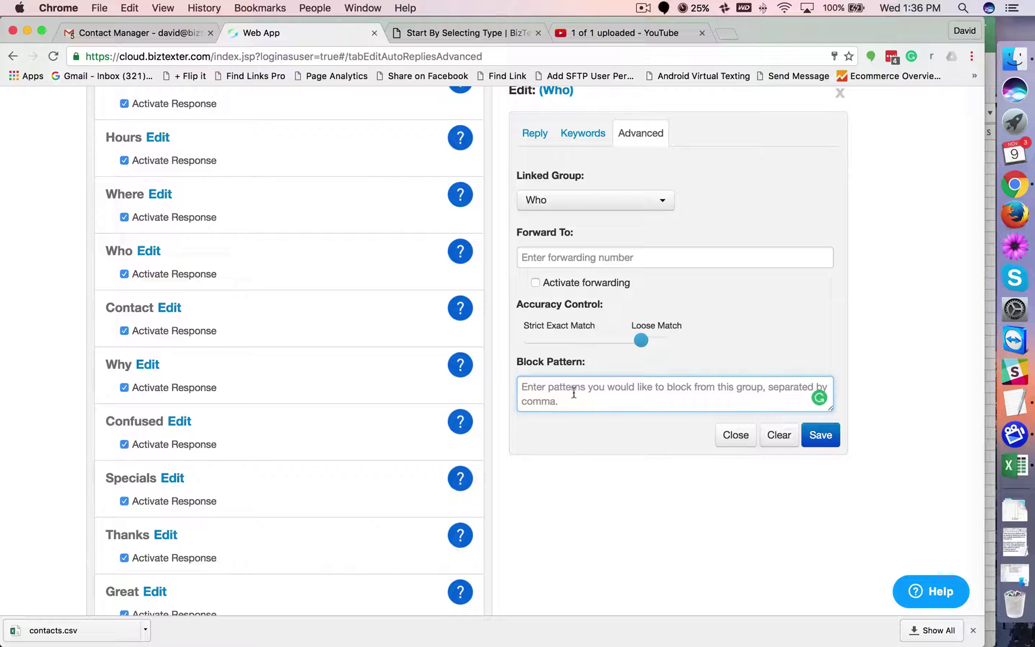
{"action": "type", "text": "0000"}
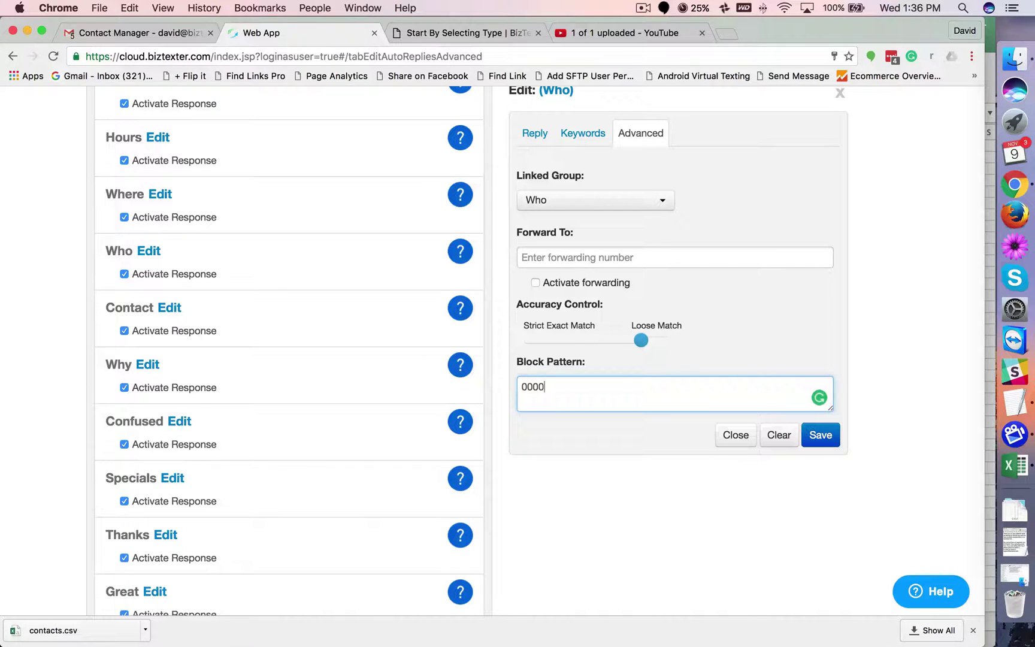
{"action": "left_click_drag", "start_coordinate": [552, 387], "coordinate": [520, 388]}
{"action": "left_click", "coordinate": [618, 392]}
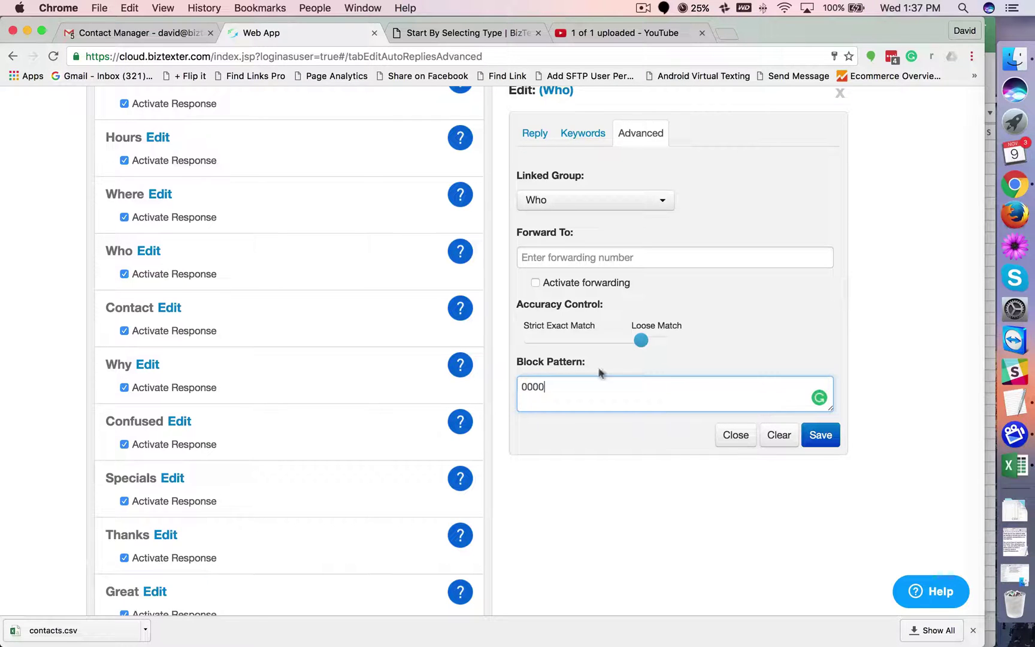
{"action": "double_click", "coordinate": [546, 386]}
{"action": "key", "text": "BackSpace"}
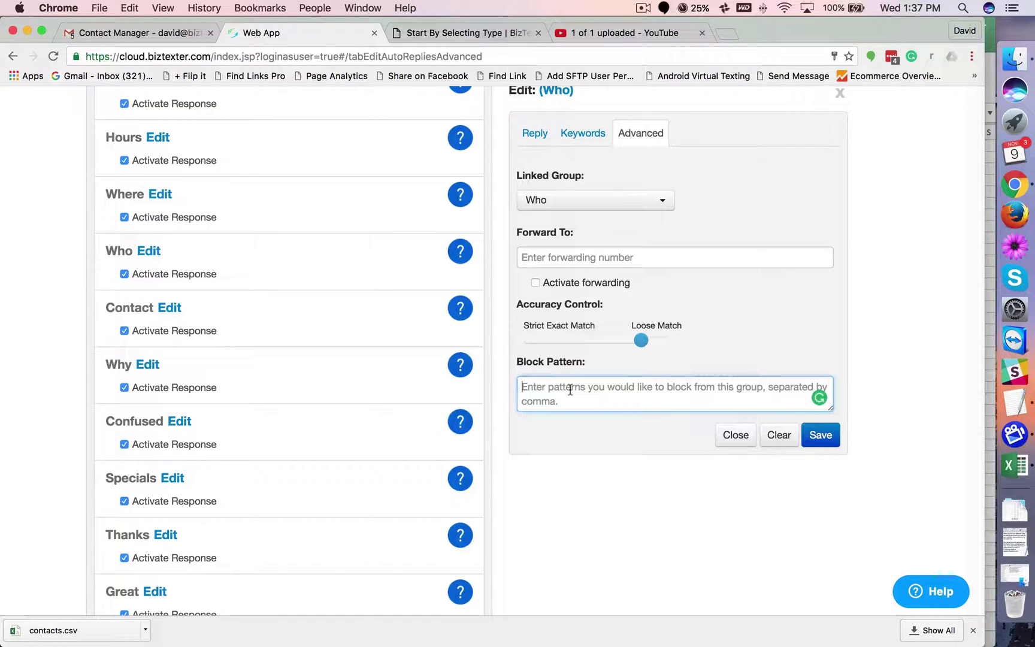
{"action": "scroll", "coordinate": [570, 389], "scroll_direction": "up", "scroll_amount": 2}
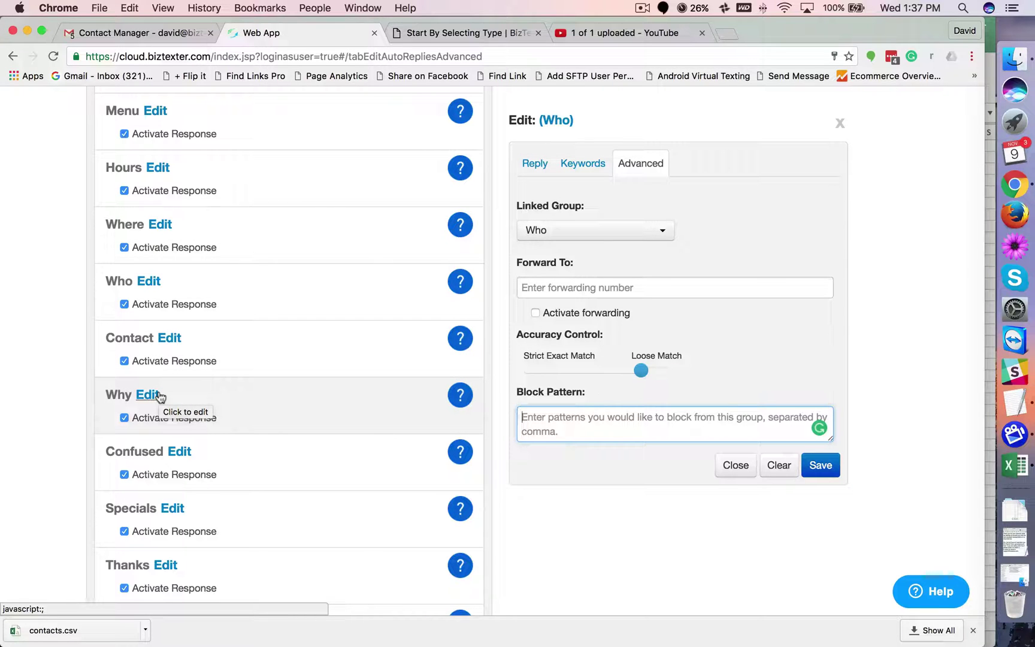
Reopen the Who auto-reply and view its reply message on the Reply tab.
{"action": "left_click", "coordinate": [149, 280]}
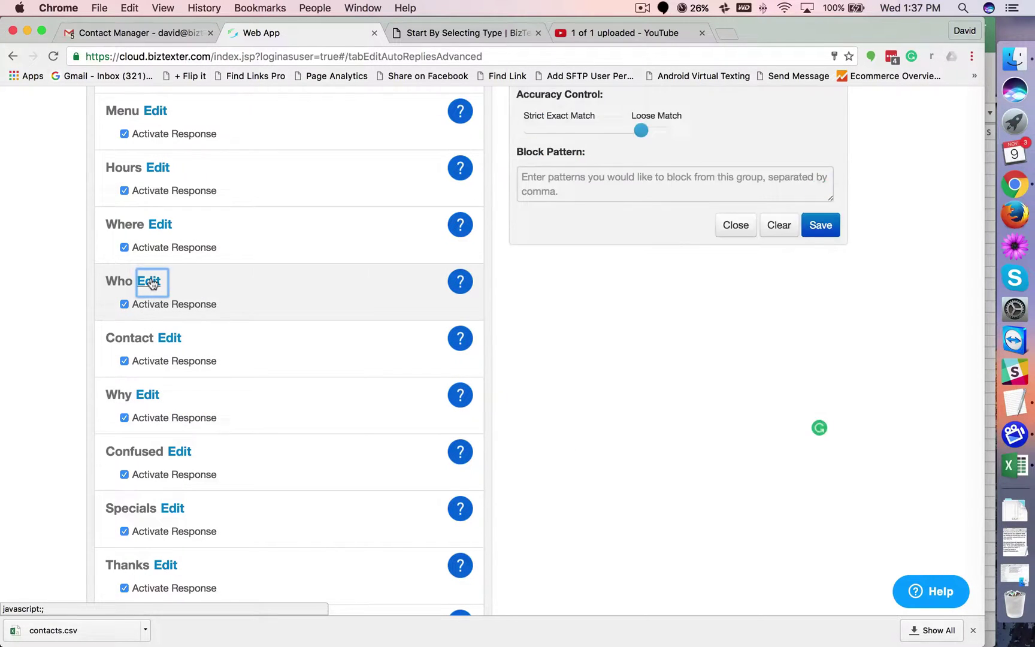
{"action": "left_click", "coordinate": [535, 167]}
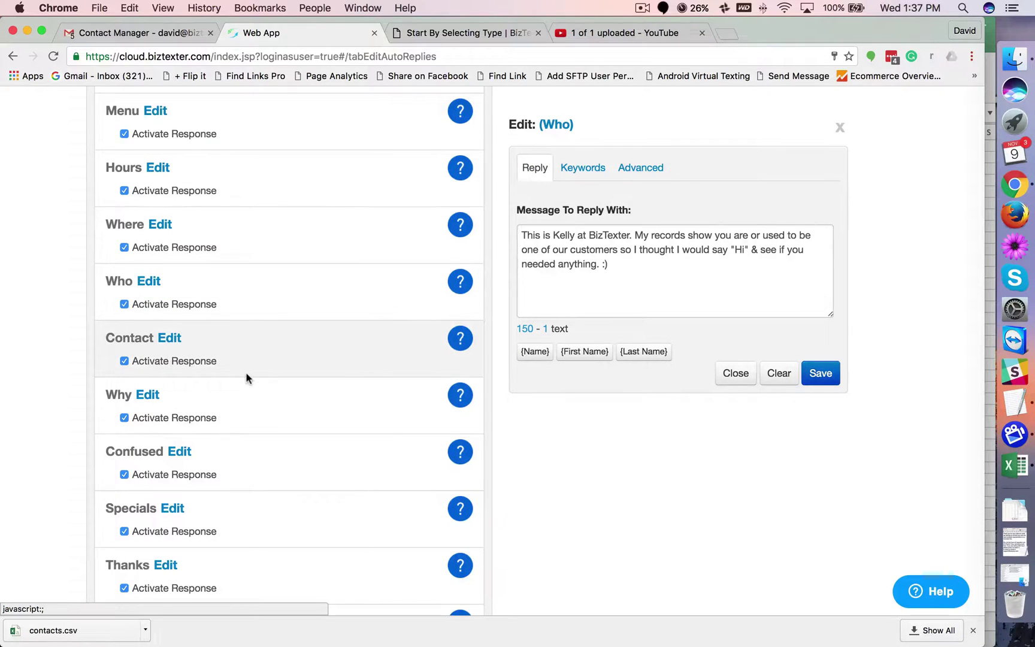
{"action": "scroll", "coordinate": [212, 392], "scroll_direction": "down", "scroll_amount": 3}
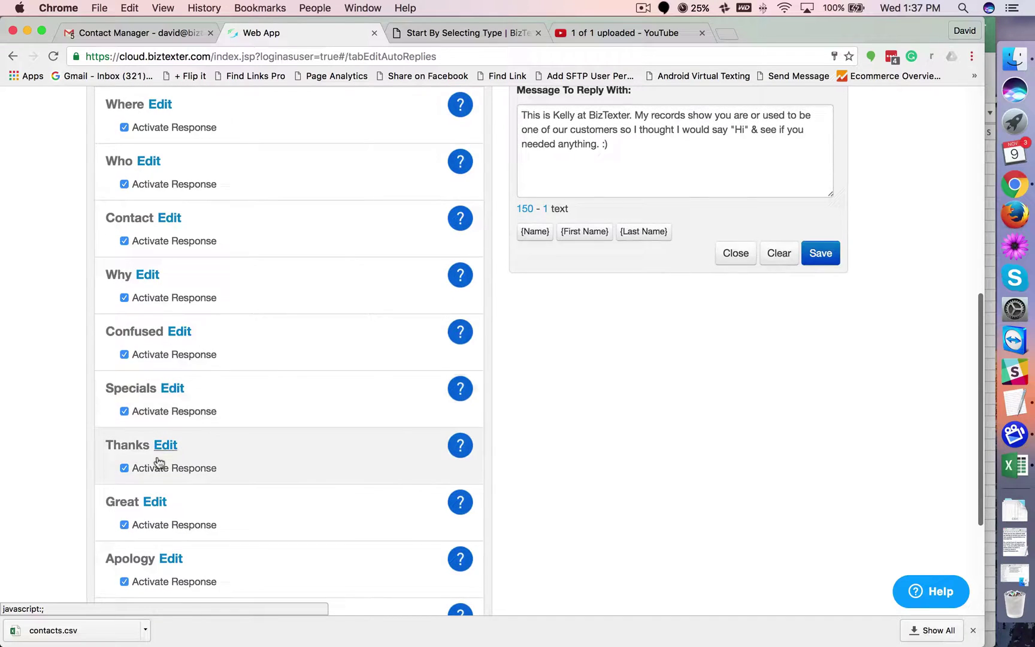
{"action": "scroll", "coordinate": [162, 462], "scroll_direction": "down", "scroll_amount": 2}
Open the Thanks response for editing and review its trigger keyword list.
{"action": "left_click", "coordinate": [169, 400]}
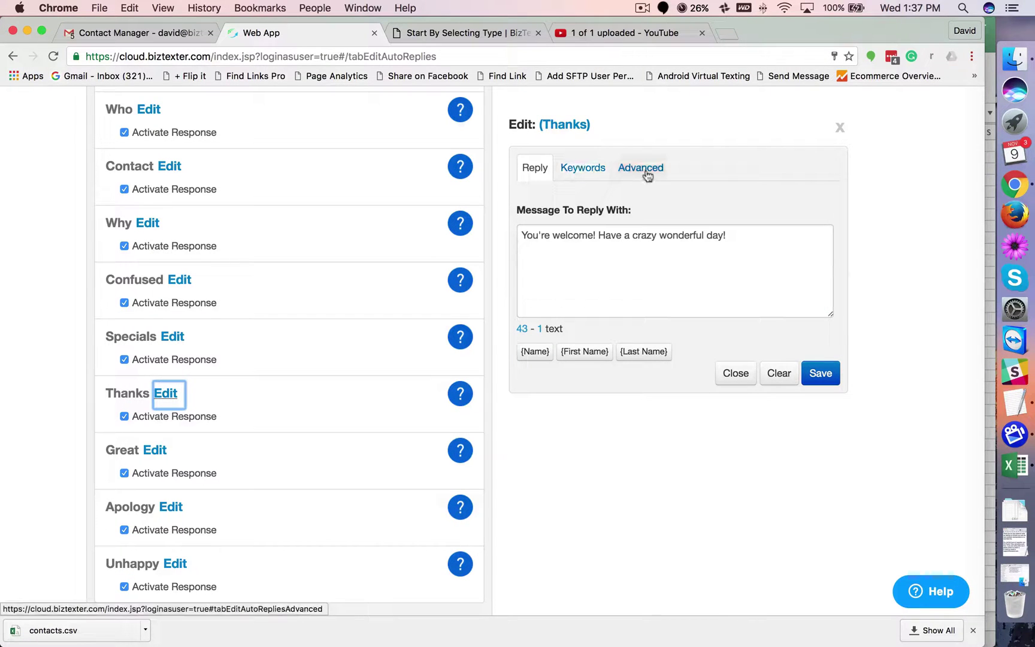
{"action": "left_click", "coordinate": [572, 174]}
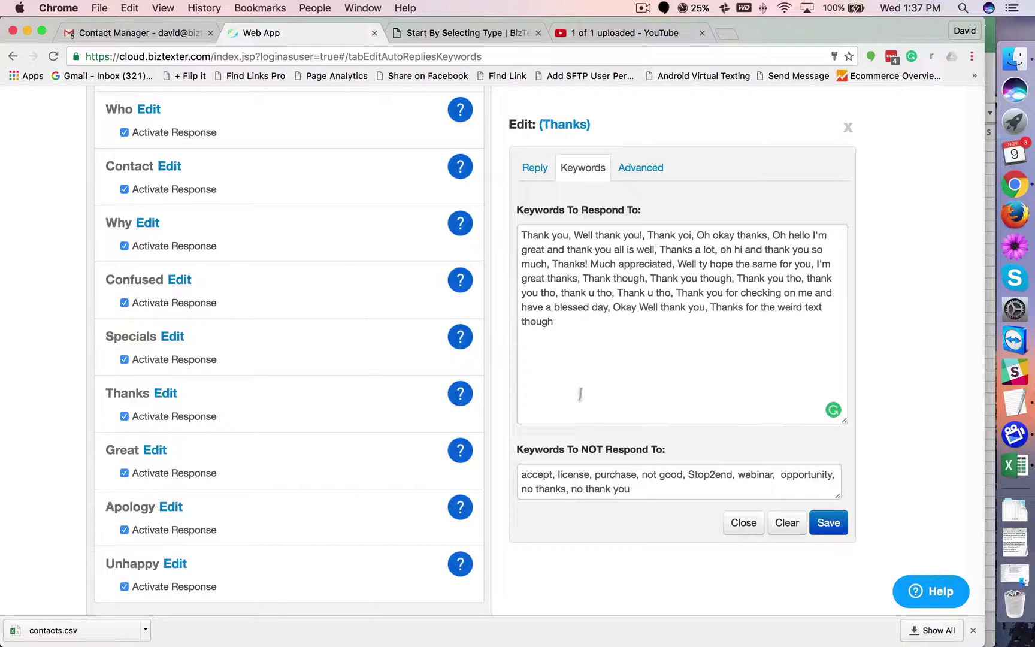
{"action": "left_click_drag", "start_coordinate": [577, 337], "coordinate": [533, 235]}
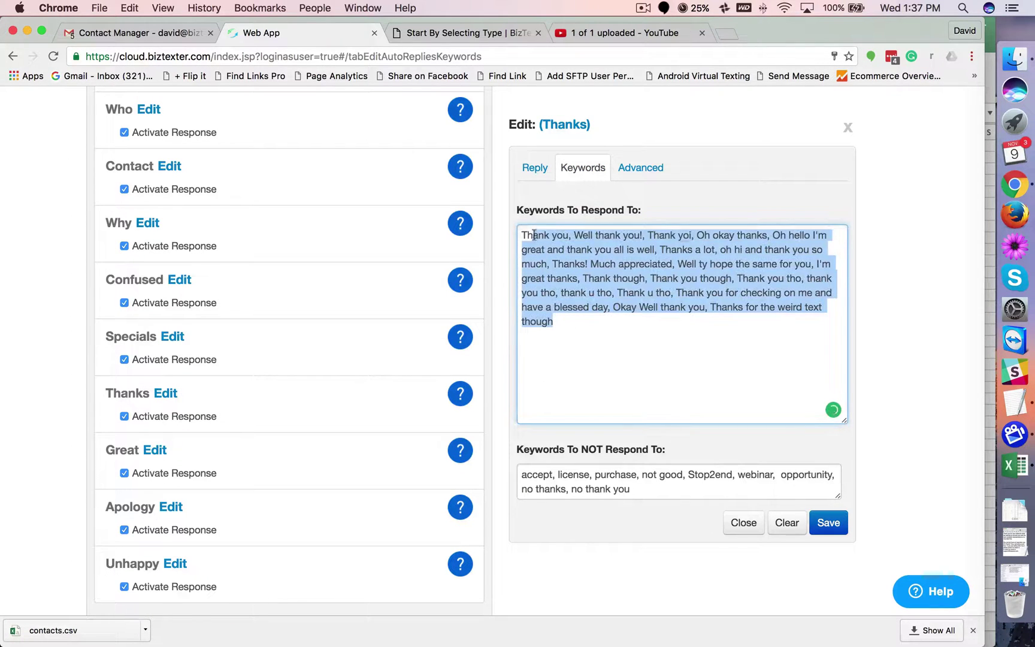
{"action": "left_click", "coordinate": [563, 292]}
{"action": "scroll", "coordinate": [573, 357], "scroll_direction": "down", "scroll_amount": 1}
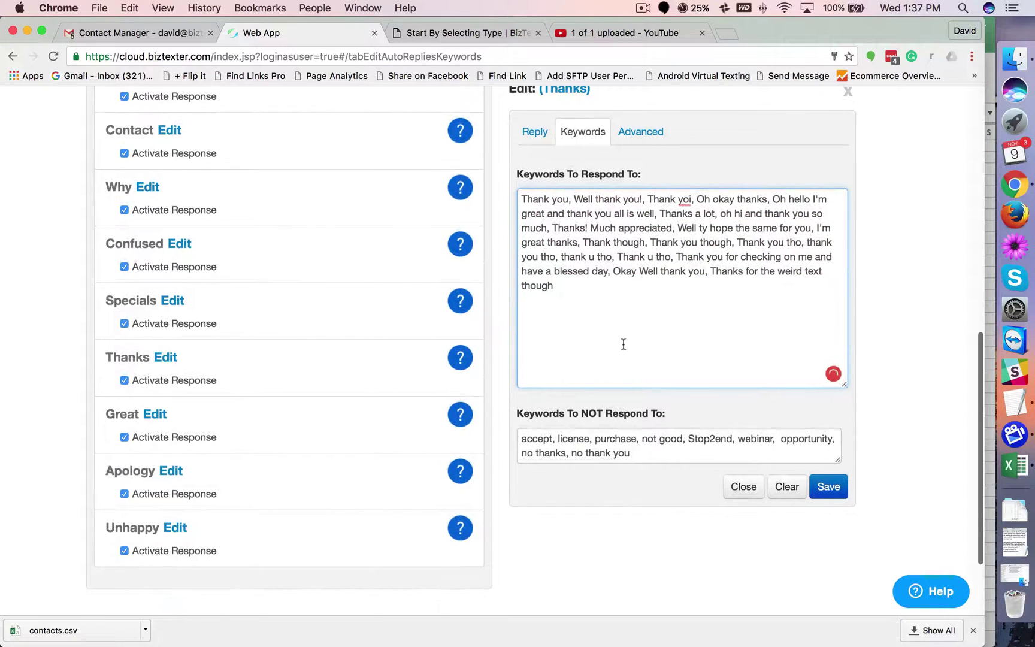
{"action": "scroll", "coordinate": [623, 344], "scroll_direction": "down", "scroll_amount": 1}
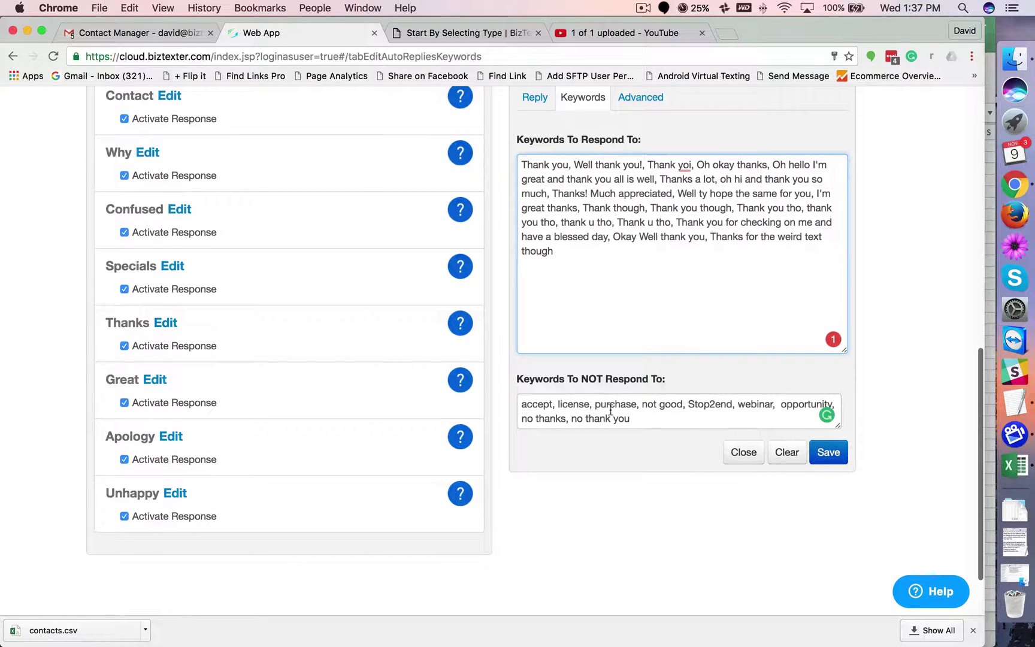
Check the Thanks ignored keywords 'no thank you' and 'no thanks', plus its reply message.
{"action": "left_click", "coordinate": [573, 418]}
{"action": "left_click_drag", "start_coordinate": [574, 417], "coordinate": [630, 418]}
{"action": "left_click", "coordinate": [632, 418]}
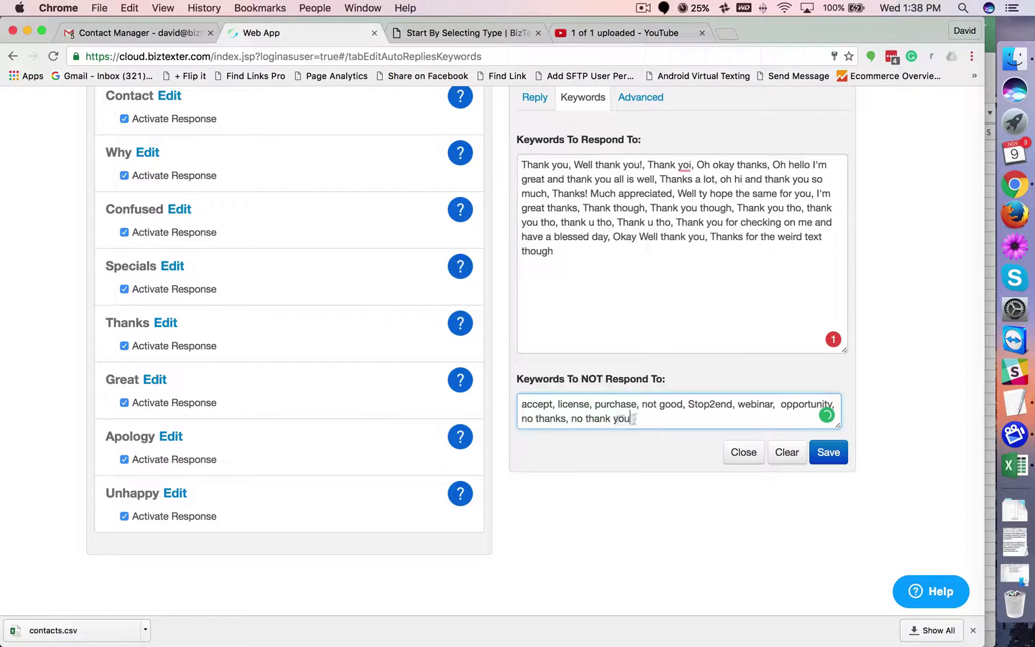
{"action": "left_click_drag", "start_coordinate": [525, 420], "coordinate": [561, 421]}
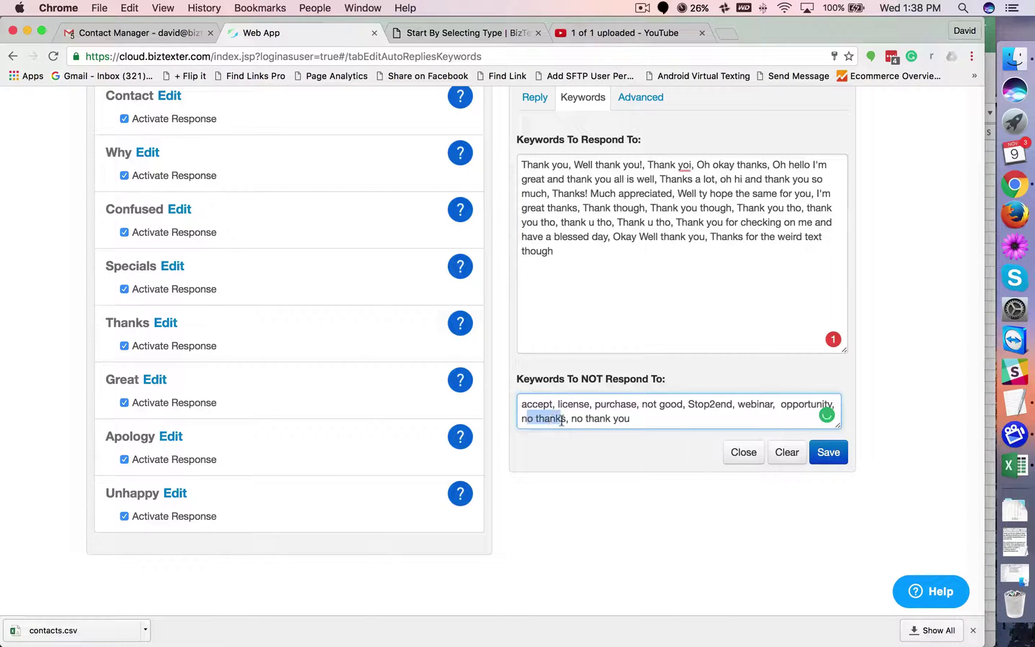
{"action": "scroll", "coordinate": [562, 421], "scroll_direction": "up", "scroll_amount": 3}
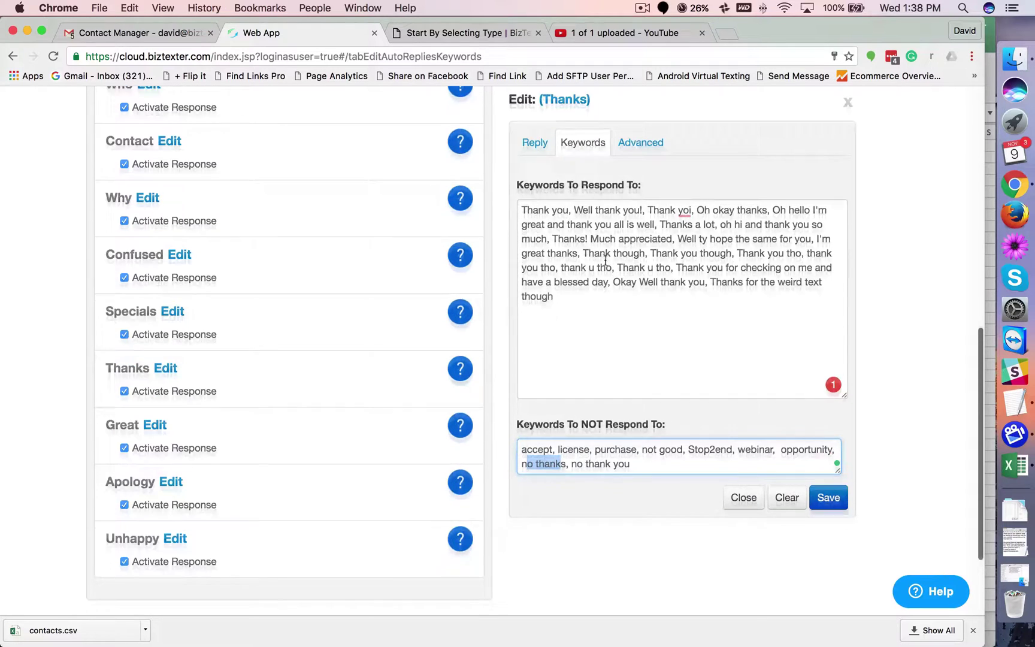
{"action": "left_click", "coordinate": [542, 182]}
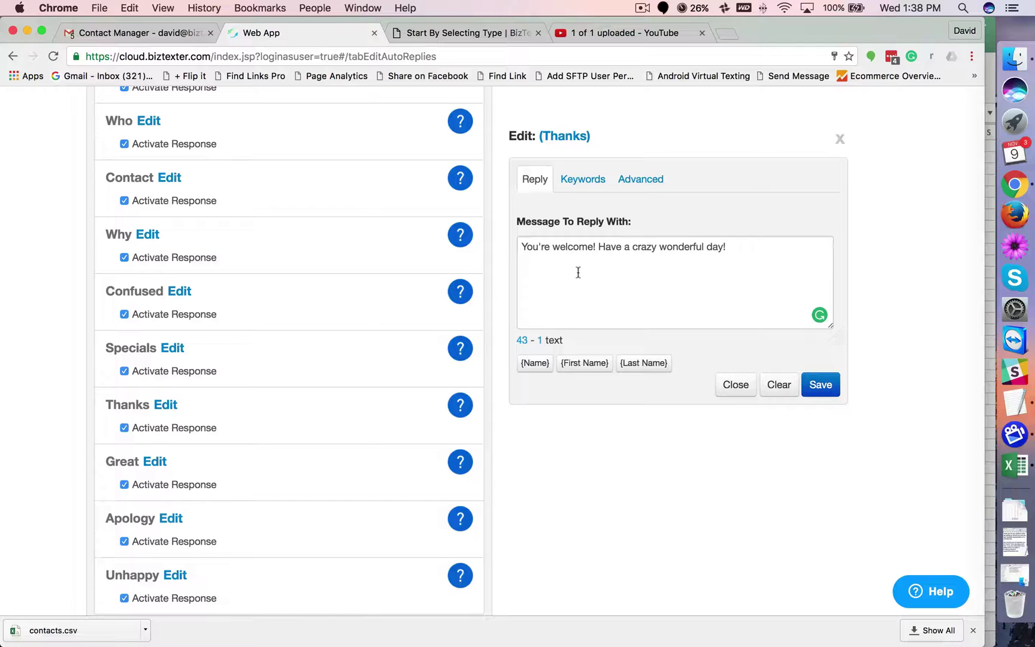
{"action": "left_click", "coordinate": [587, 177]}
{"action": "left_click", "coordinate": [582, 397]}
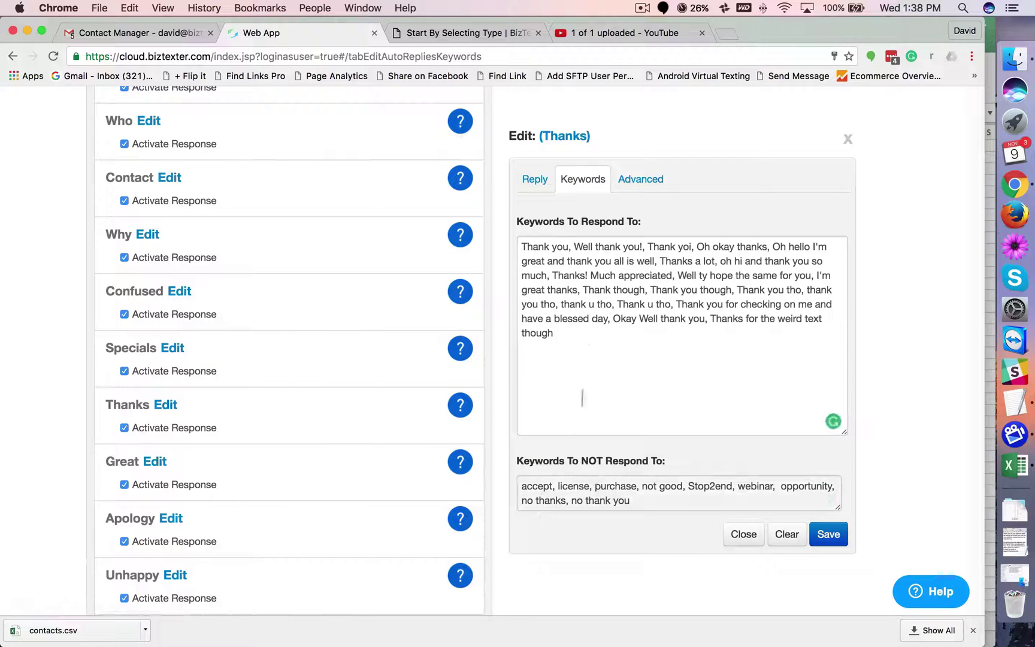
{"action": "left_click", "coordinate": [614, 488]}
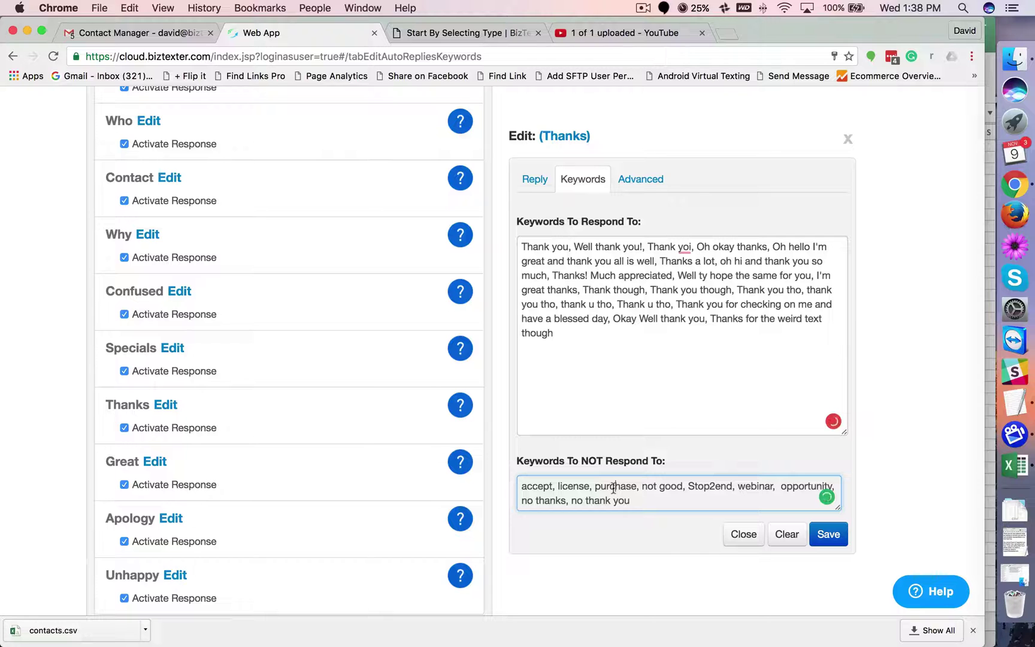
{"action": "scroll", "coordinate": [392, 467], "scroll_direction": "down", "scroll_amount": 3}
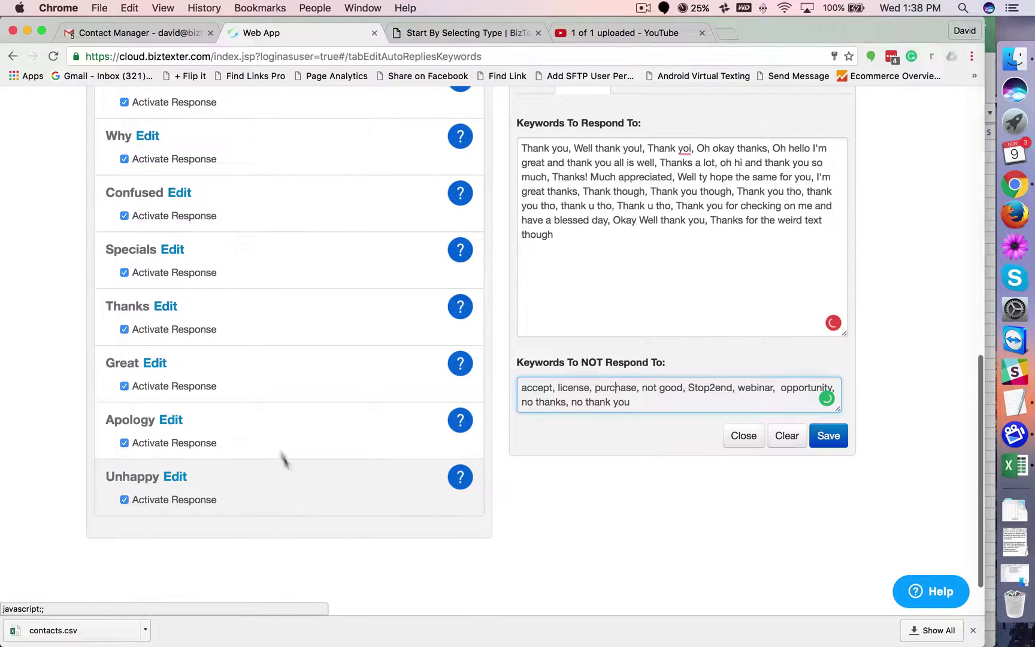
Open Great's keywords, then the Apology editor, which has no trigger keywords.
{"action": "left_click", "coordinate": [155, 363]}
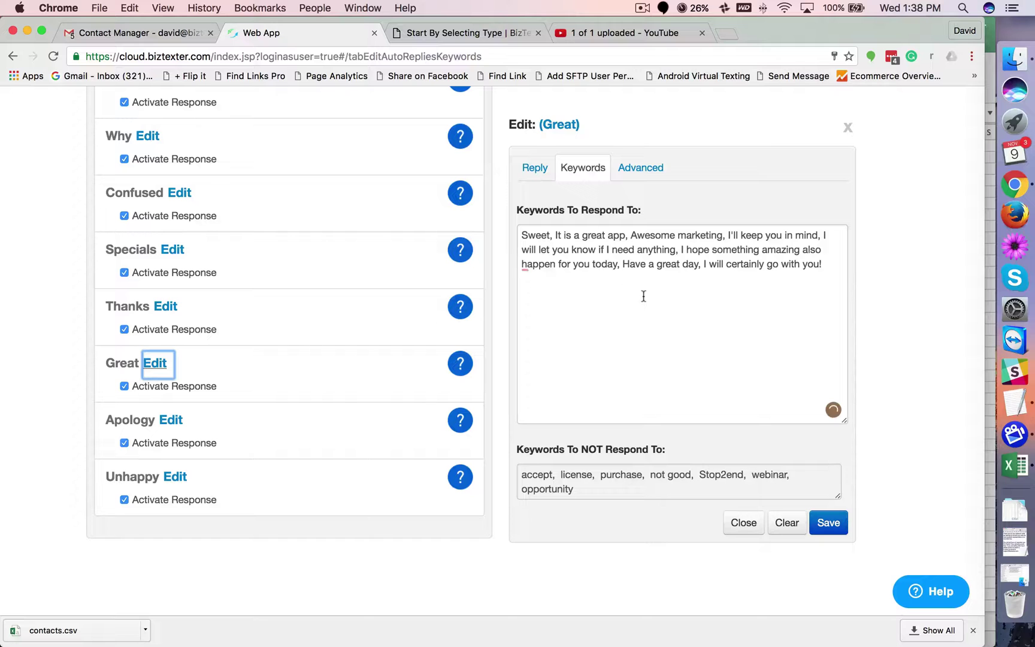
{"action": "left_click", "coordinate": [170, 421]}
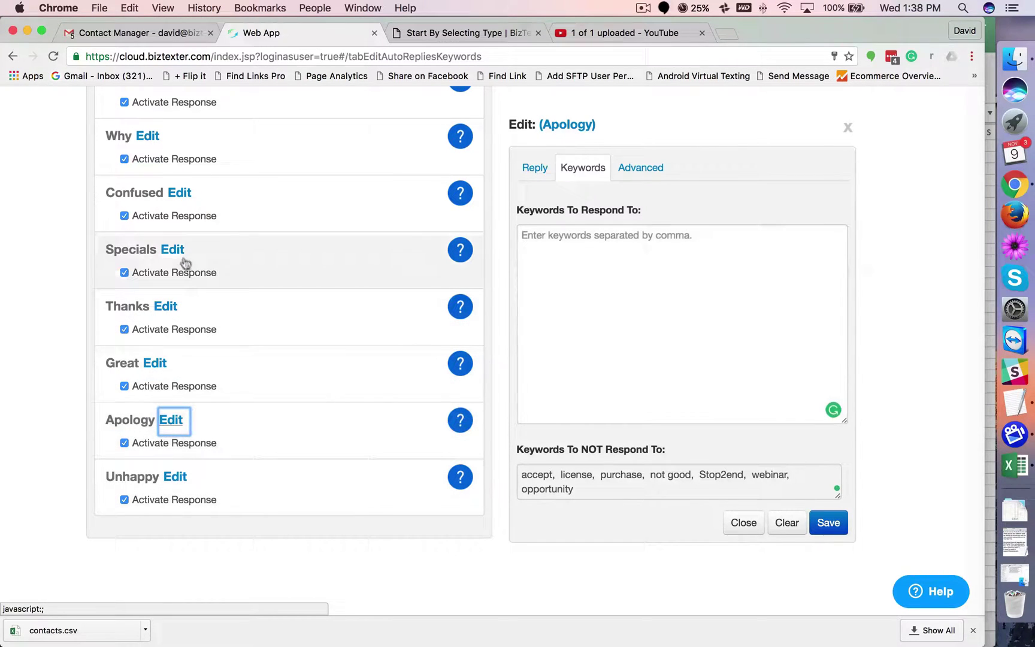
{"action": "scroll", "coordinate": [160, 413], "scroll_direction": "up", "scroll_amount": 15}
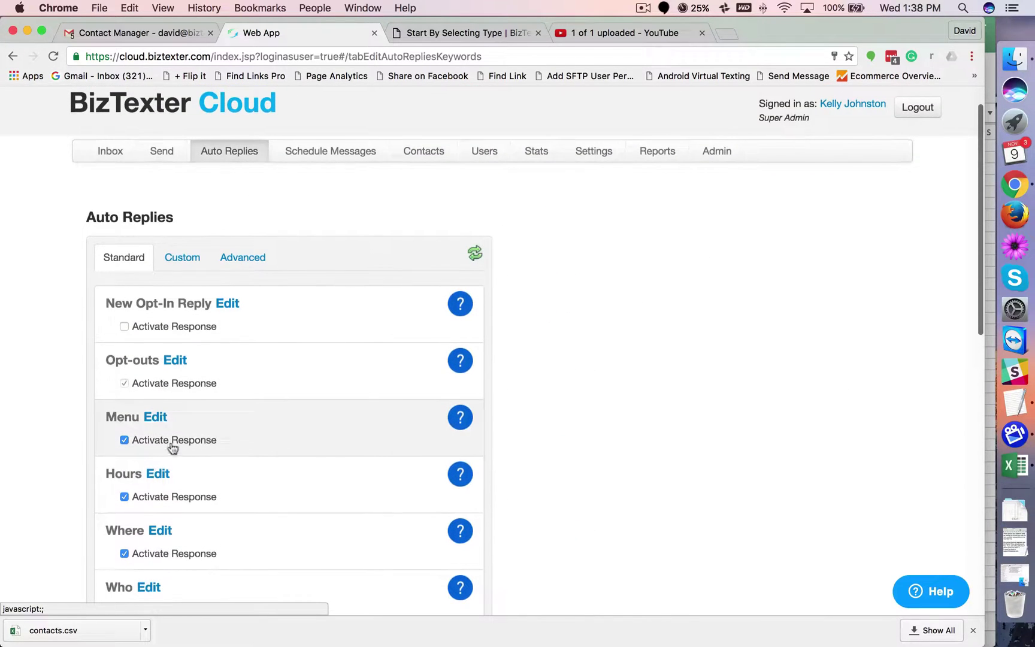
{"action": "scroll", "coordinate": [172, 427], "scroll_direction": "down", "scroll_amount": 1}
{"action": "scroll", "coordinate": [172, 422], "scroll_direction": "down", "scroll_amount": 1}
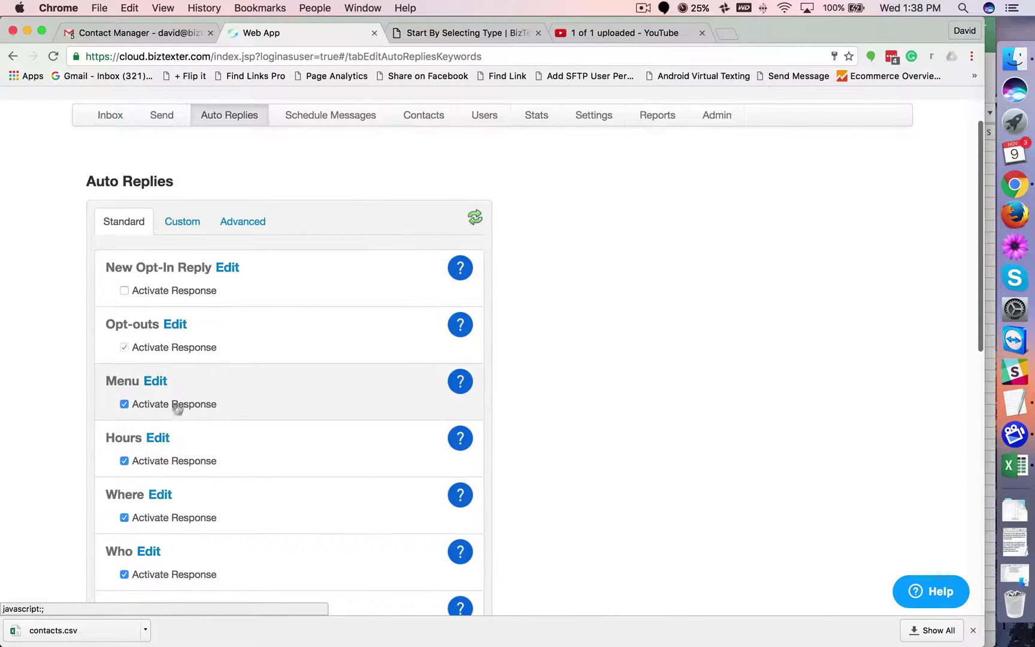
Show the Custom auto-replies and close the Help search panel.
{"action": "left_click", "coordinate": [182, 223]}
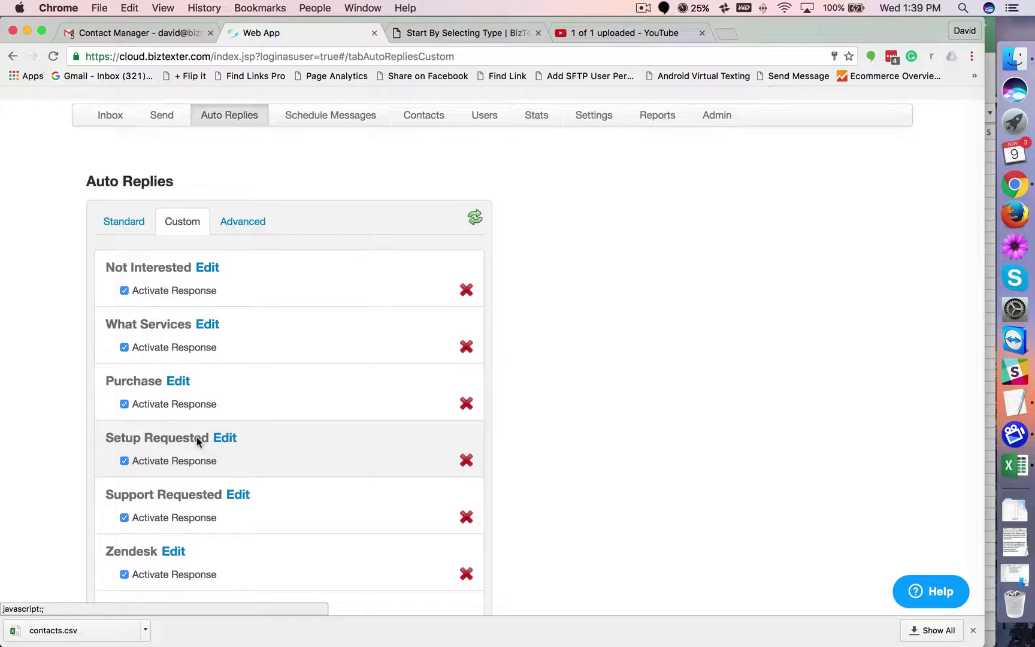
{"action": "left_click", "coordinate": [945, 587]}
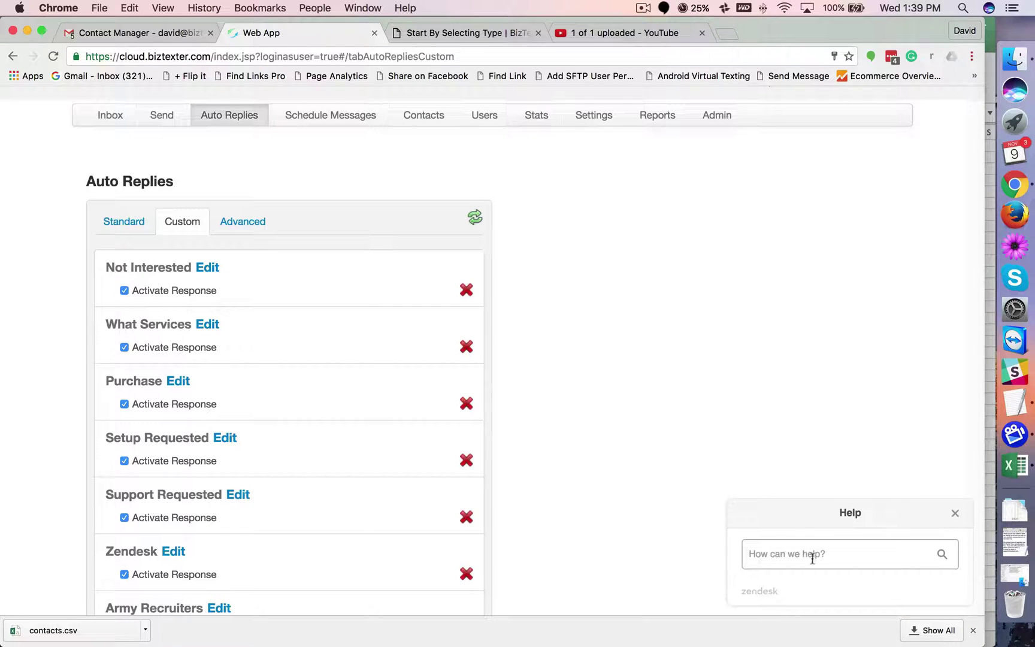
{"action": "left_click", "coordinate": [955, 513]}
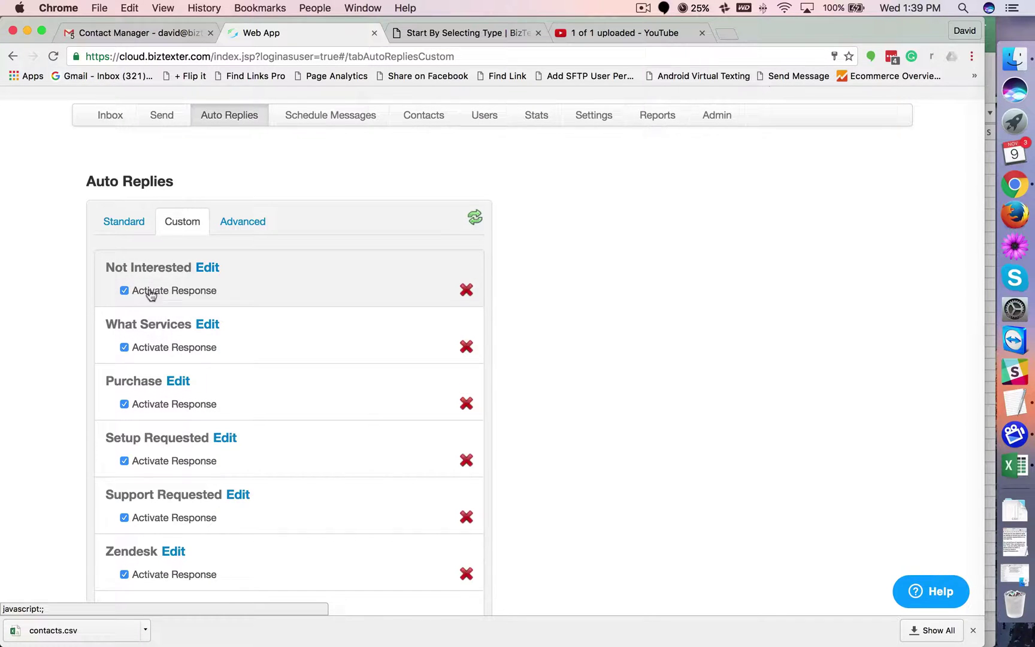
Review the Custom list from Not Interested through Greeting to Google Voice, all activated.
{"action": "scroll", "coordinate": [218, 466], "scroll_direction": "down", "scroll_amount": 4}
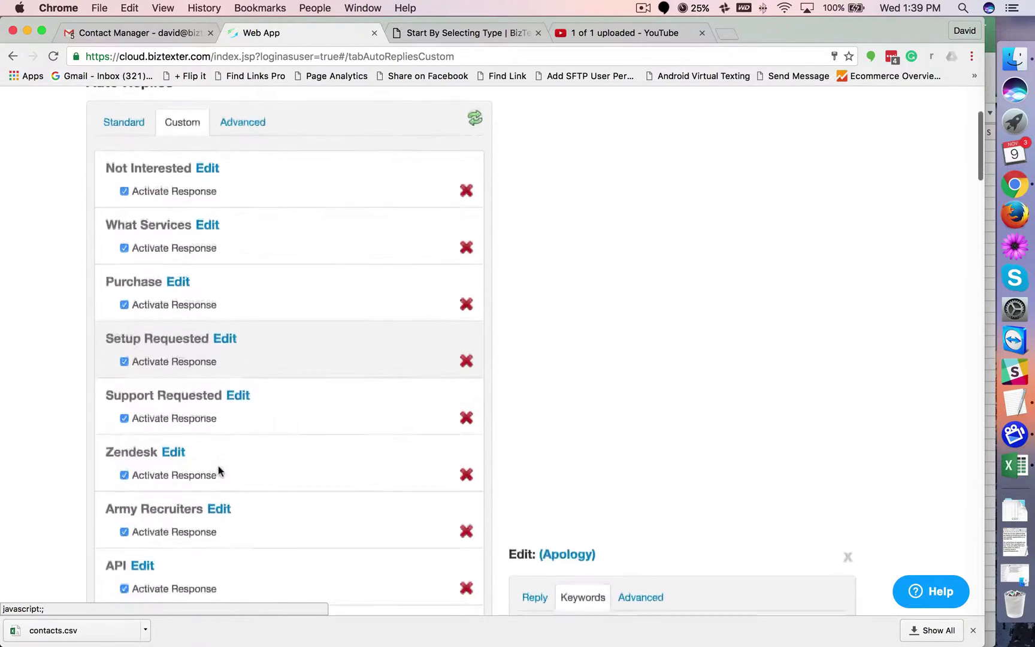
{"action": "scroll", "coordinate": [321, 412], "scroll_direction": "down", "scroll_amount": 13}
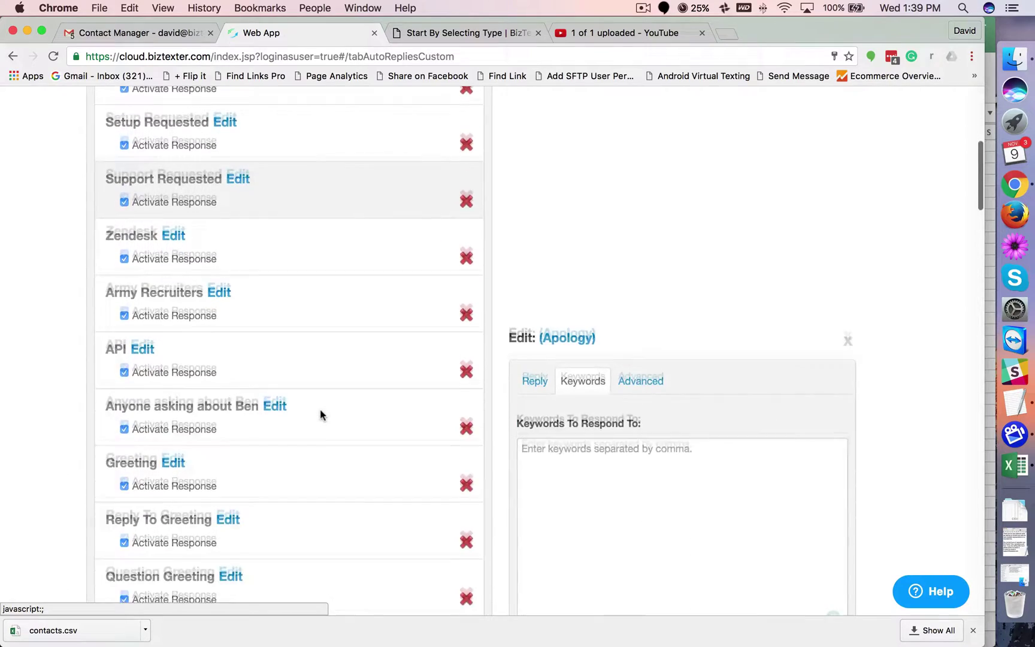
{"action": "scroll", "coordinate": [320, 414], "scroll_direction": "down", "scroll_amount": 5}
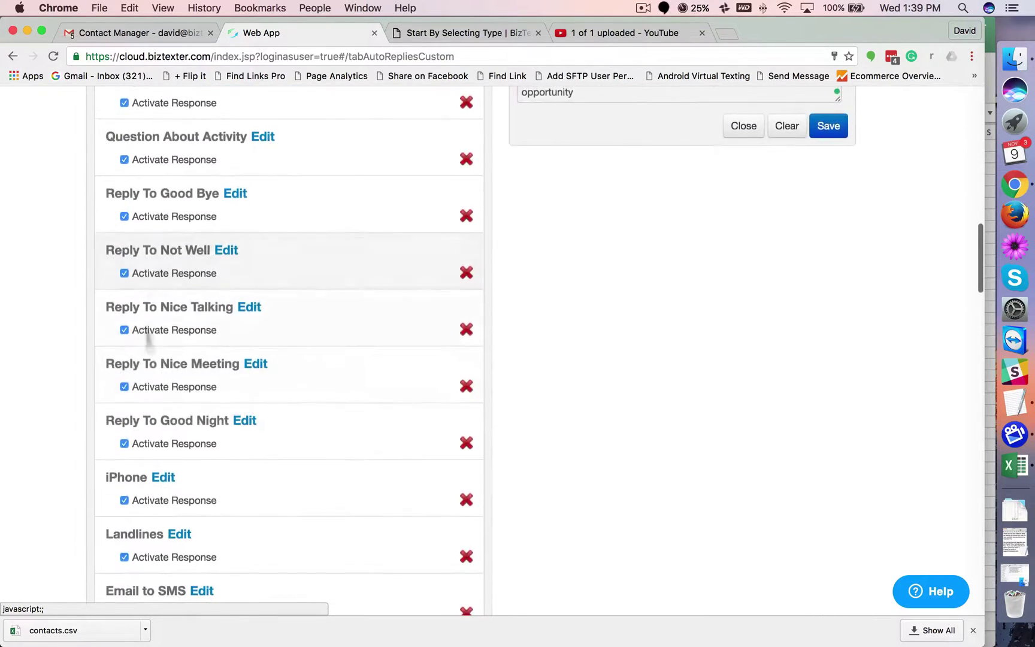
{"action": "scroll", "coordinate": [295, 416], "scroll_direction": "down", "scroll_amount": 4}
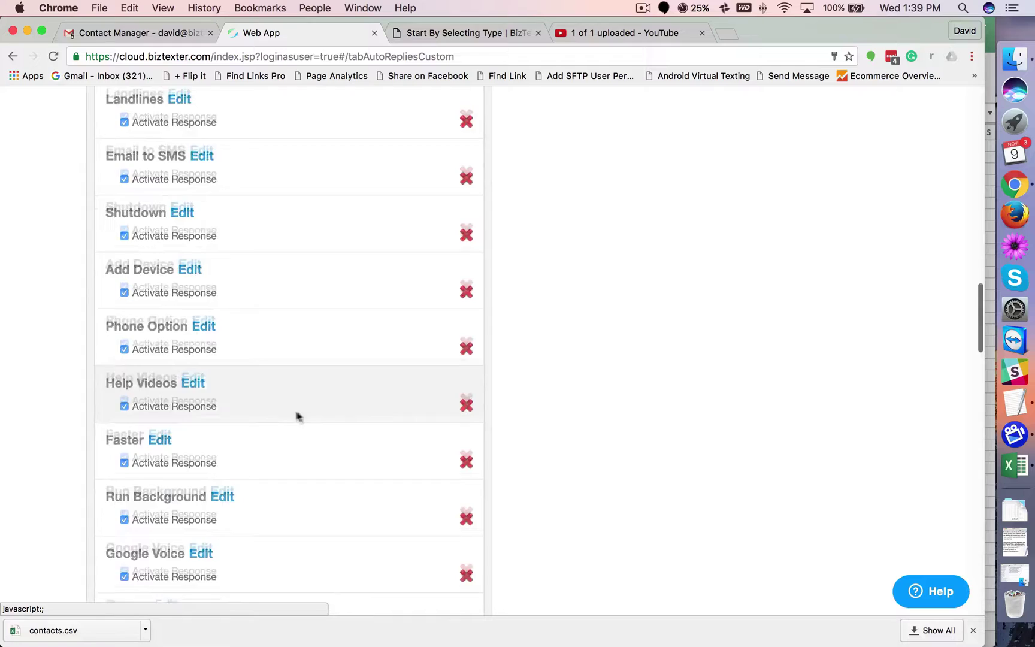
{"action": "scroll", "coordinate": [300, 418], "scroll_direction": "up", "scroll_amount": 13}
{"action": "scroll", "coordinate": [302, 418], "scroll_direction": "up", "scroll_amount": 3}
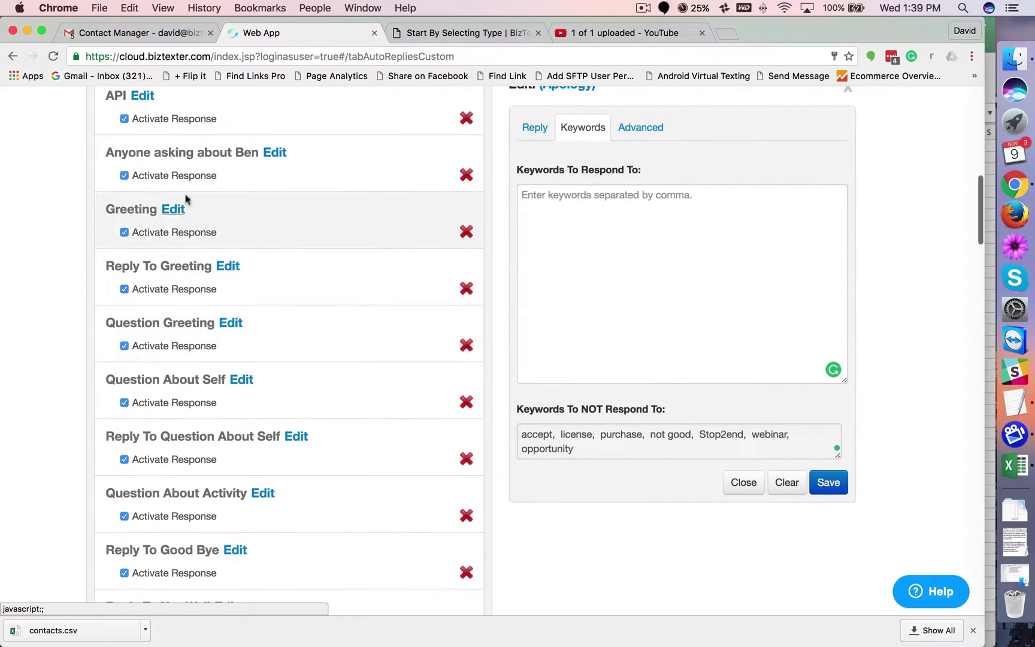
{"action": "scroll", "coordinate": [174, 215], "scroll_direction": "up", "scroll_amount": 2}
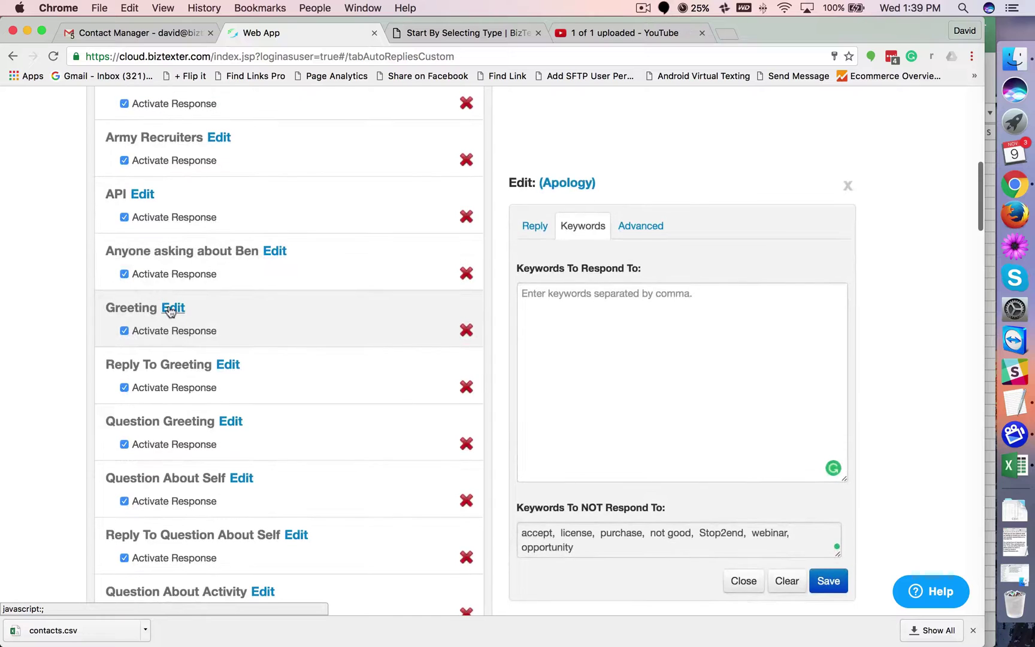
Inspect Greeting's keywords (e.g. bonjour), reply, and advanced settings: All Contacts, Loose Match, priority 10.
{"action": "left_click", "coordinate": [173, 307]}
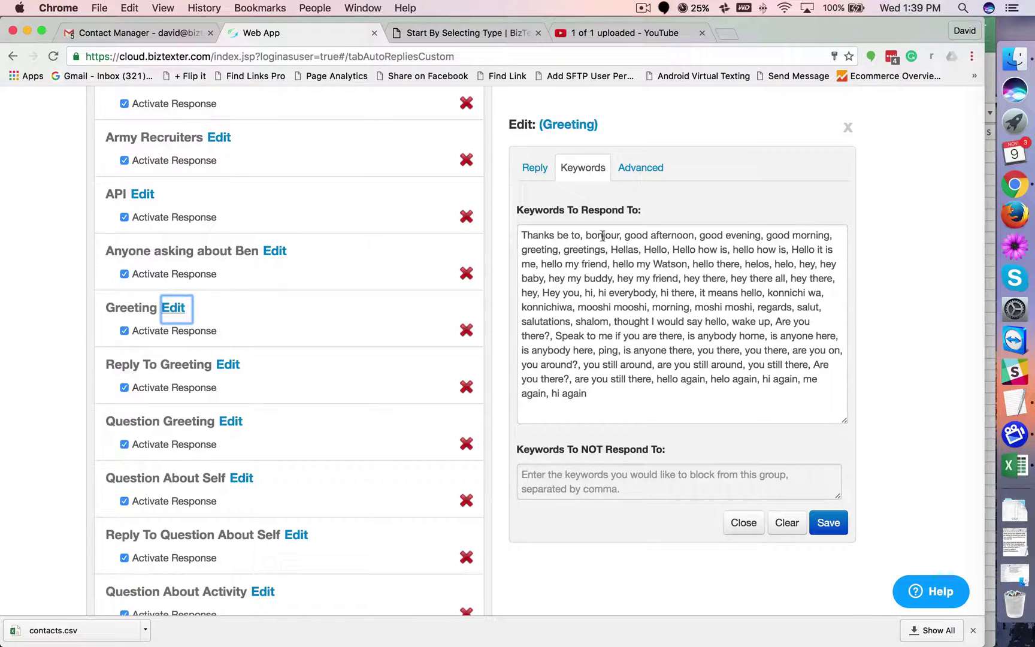
{"action": "double_click", "coordinate": [602, 235]}
{"action": "left_click", "coordinate": [642, 234]}
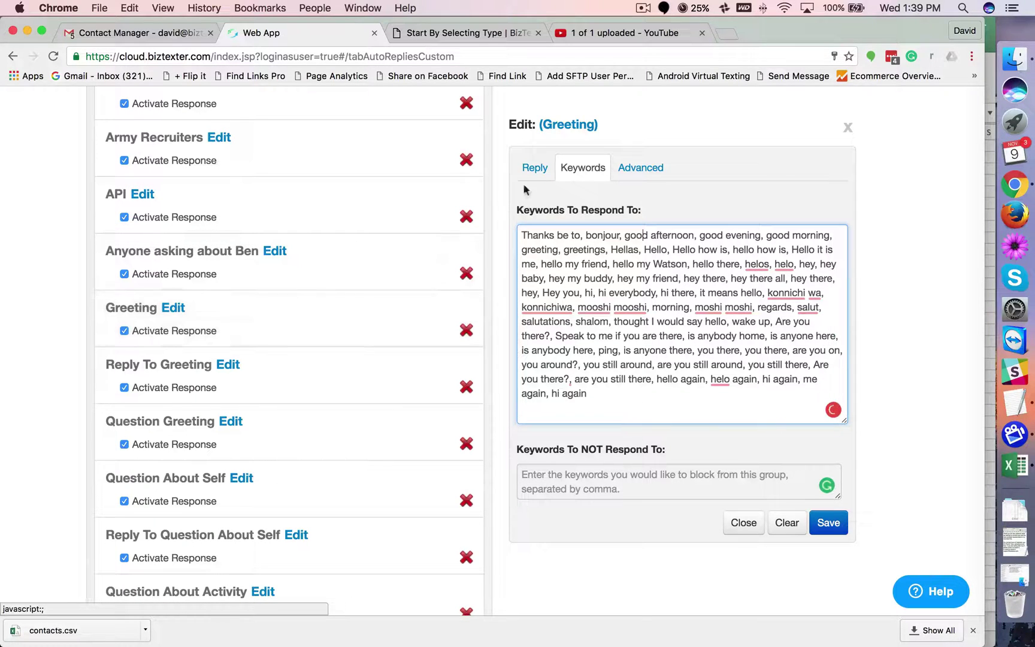
{"action": "left_click", "coordinate": [534, 168]}
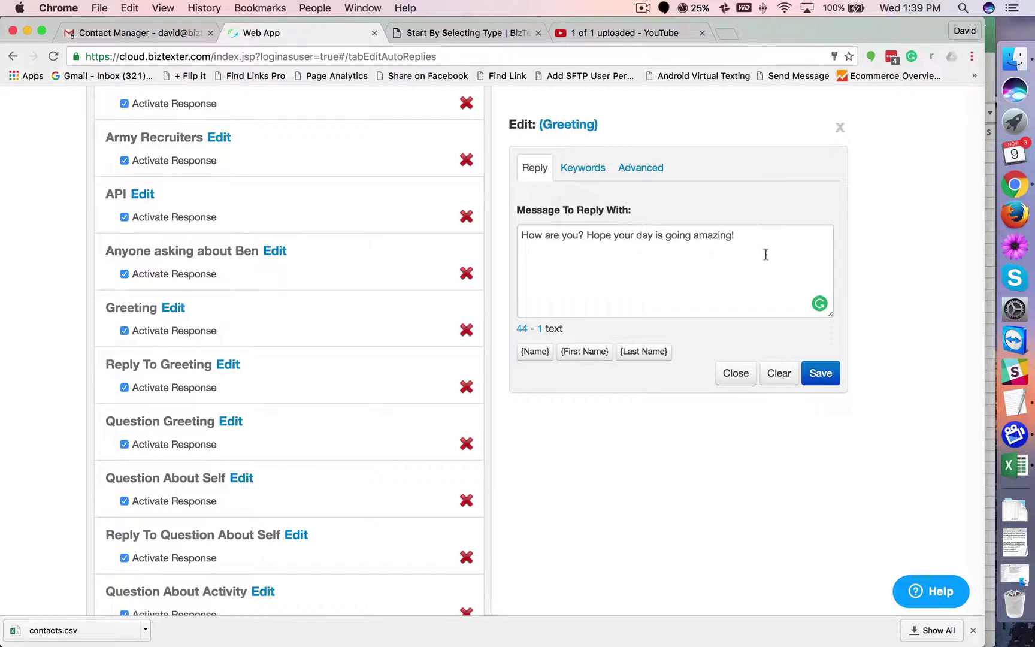
{"action": "left_click", "coordinate": [582, 169]}
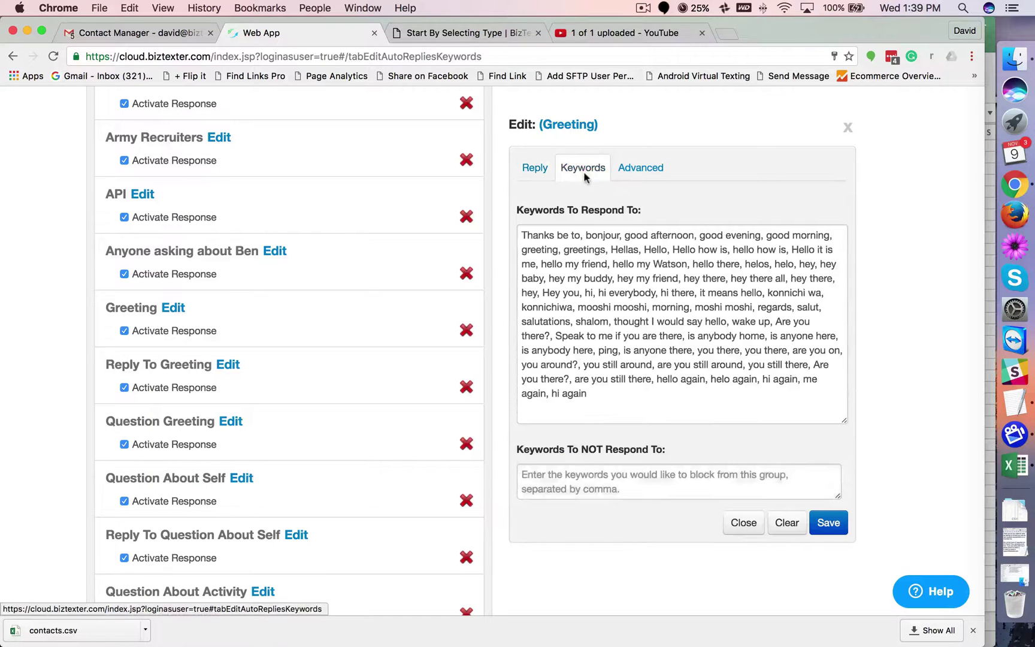
{"action": "left_click", "coordinate": [632, 175]}
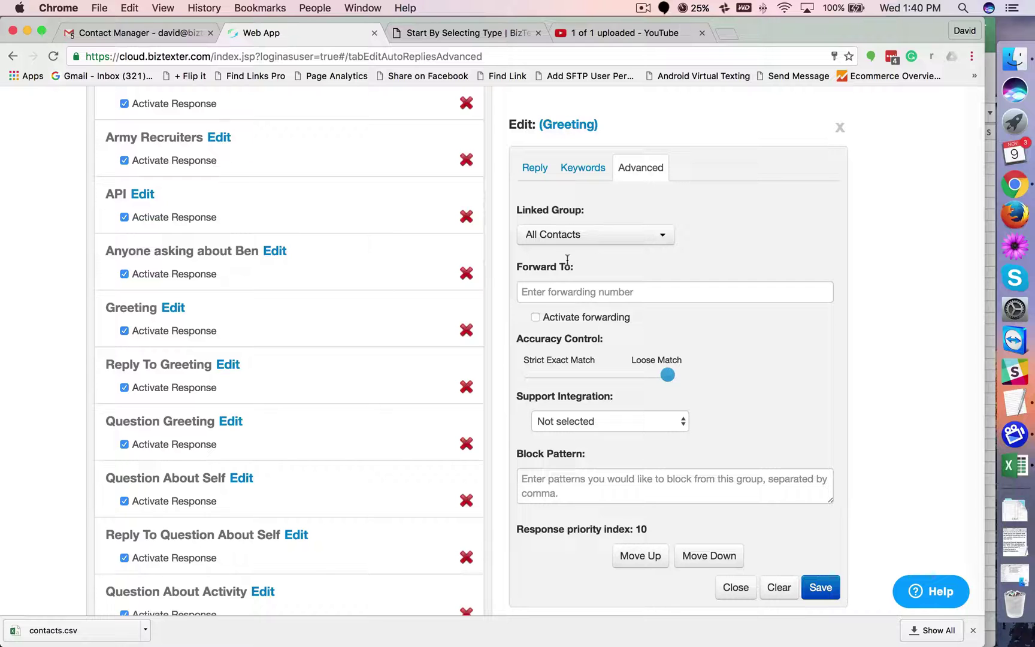
{"action": "scroll", "coordinate": [321, 302], "scroll_direction": "up", "scroll_amount": 5}
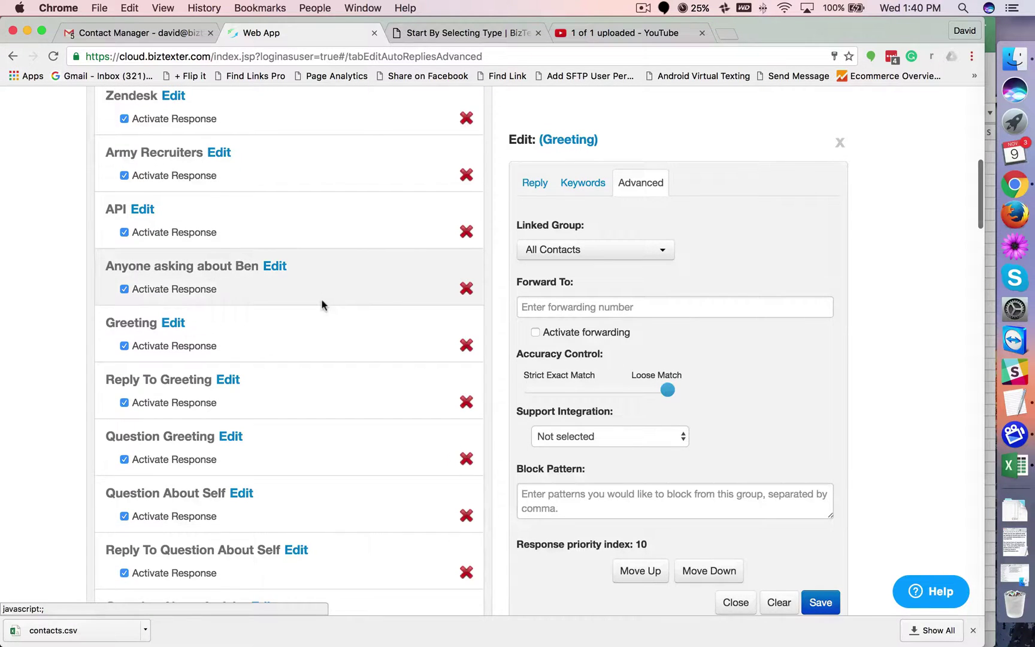
{"action": "scroll", "coordinate": [322, 304], "scroll_direction": "up", "scroll_amount": 10}
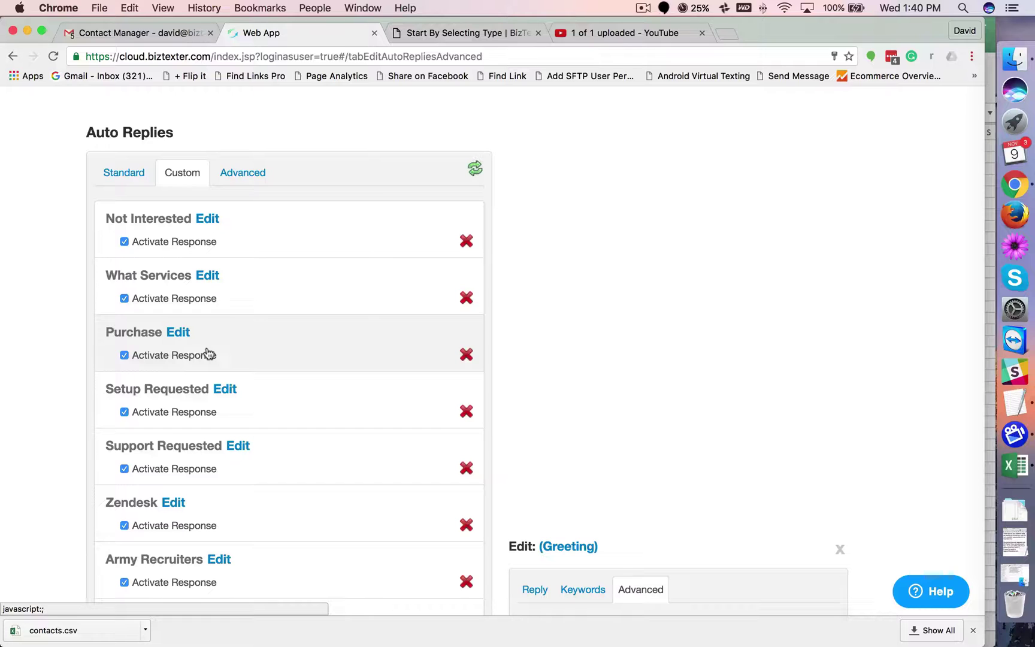
{"action": "scroll", "coordinate": [208, 354], "scroll_direction": "up", "scroll_amount": 2}
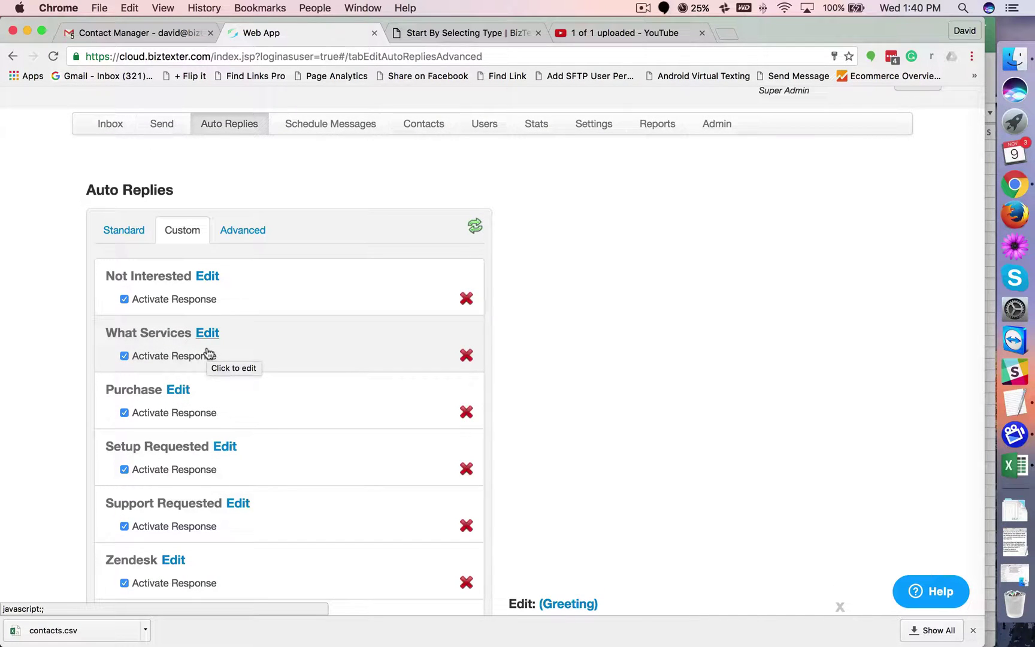
{"action": "left_click", "coordinate": [318, 124]}
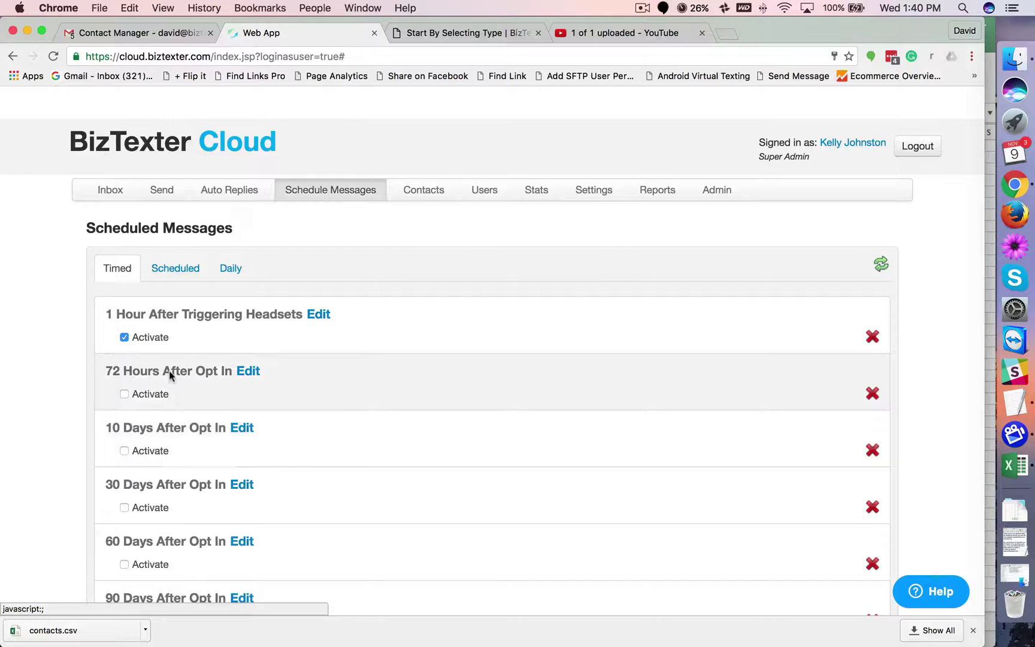
{"action": "left_click", "coordinate": [229, 190]}
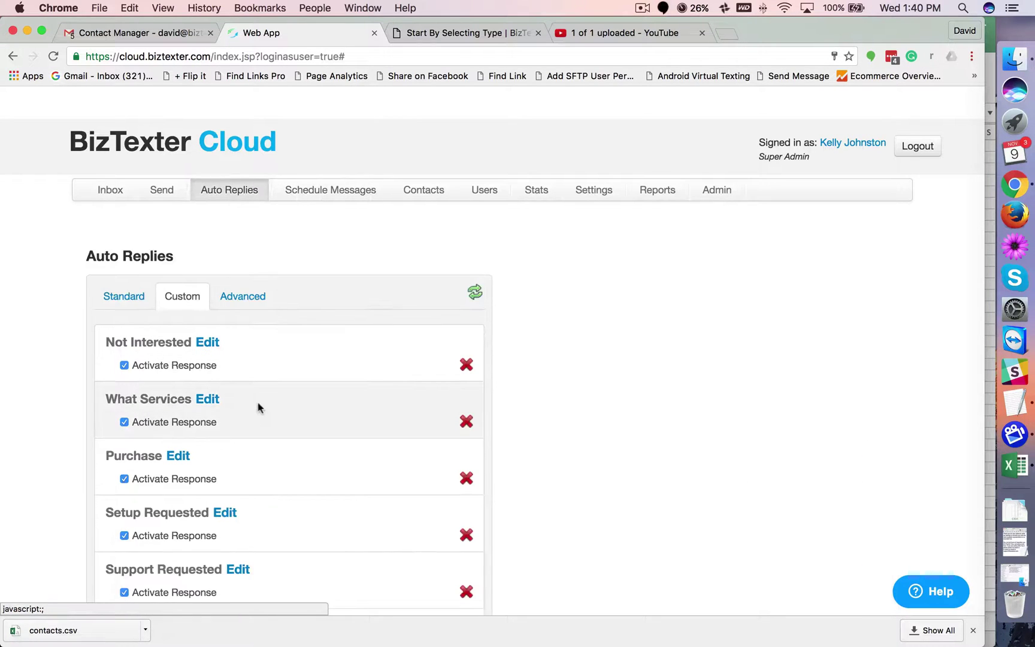
{"action": "scroll", "coordinate": [261, 407], "scroll_direction": "down", "scroll_amount": 2}
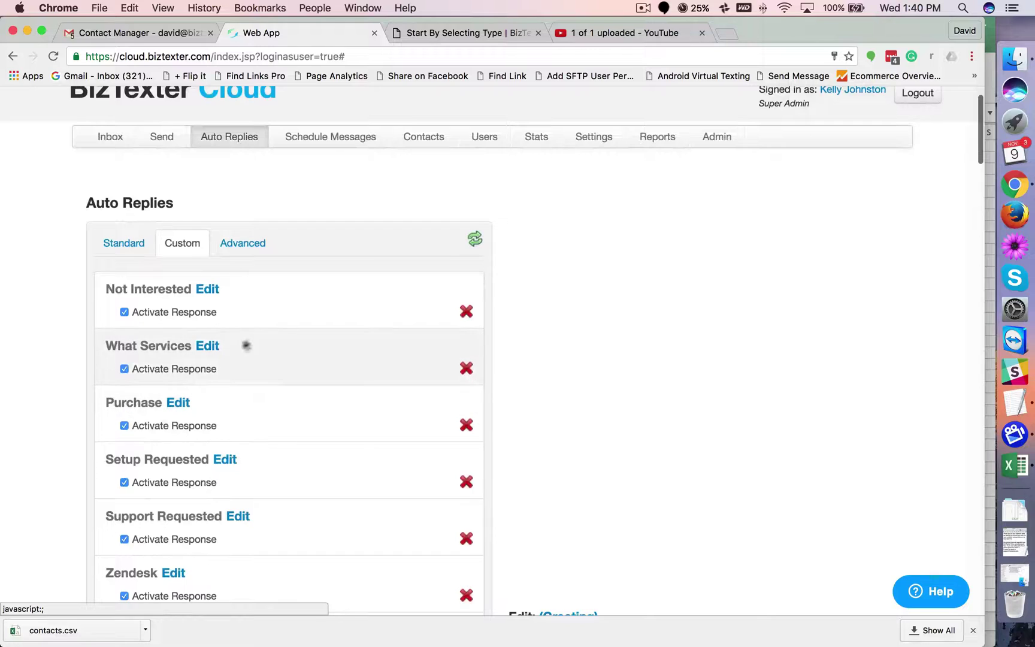
Open the Advanced Second Response, replying 'Thanks for staying in touch.', and check its keywords.
{"action": "left_click", "coordinate": [252, 252]}
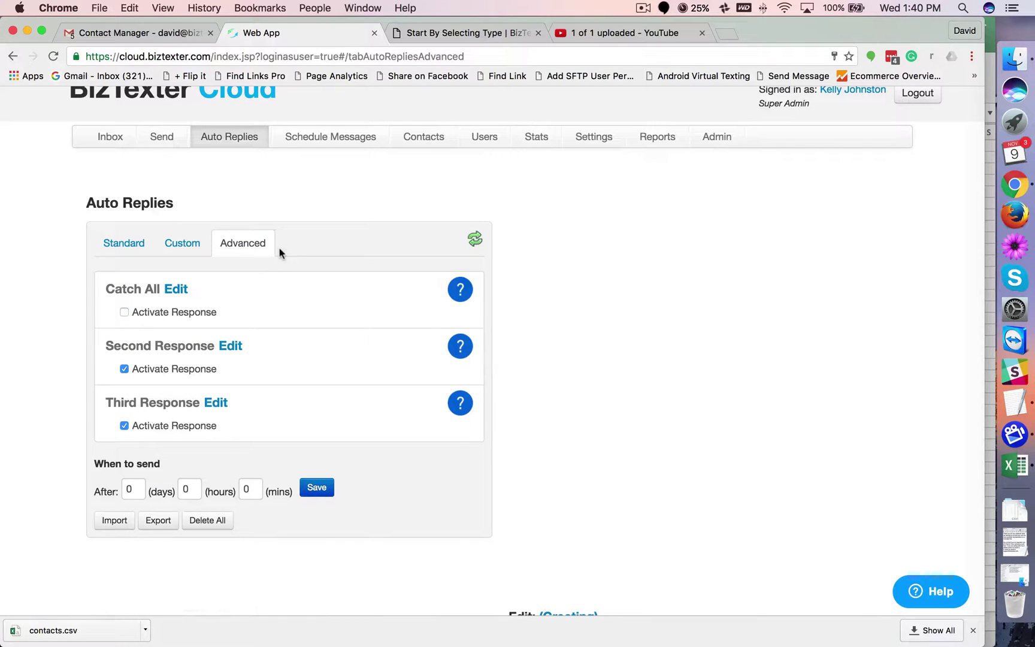
{"action": "scroll", "coordinate": [290, 285], "scroll_direction": "down", "scroll_amount": 1}
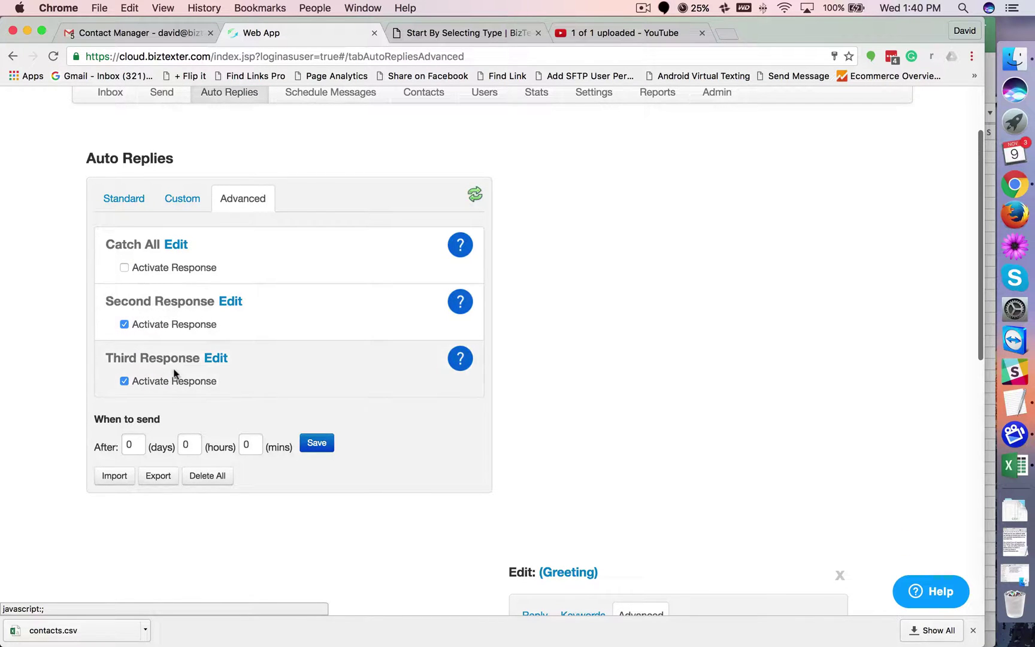
{"action": "left_click", "coordinate": [230, 302]}
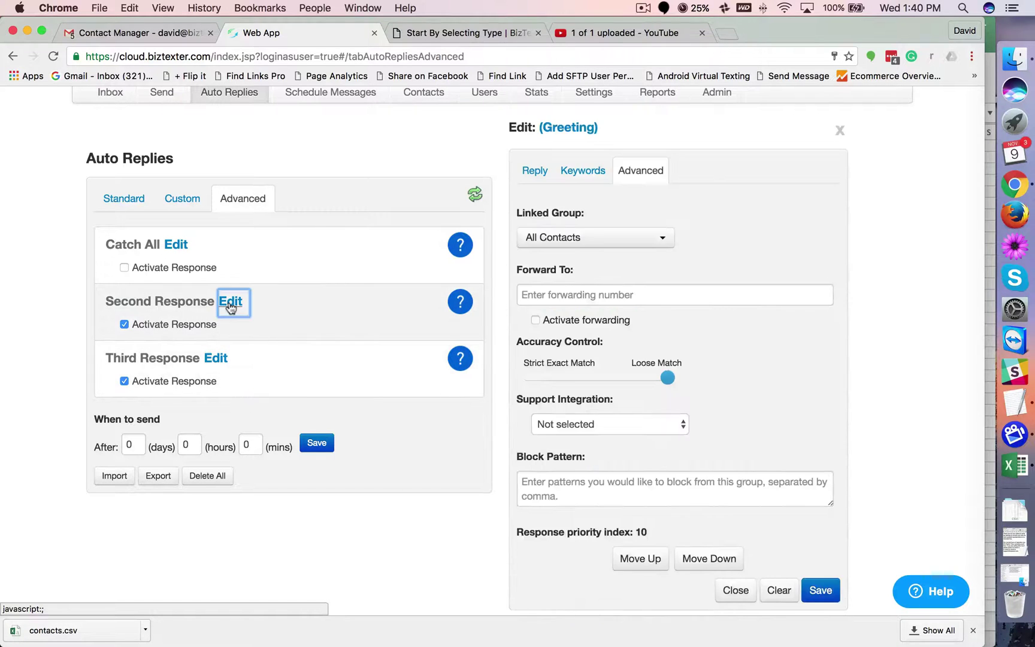
{"action": "left_click", "coordinate": [535, 172]}
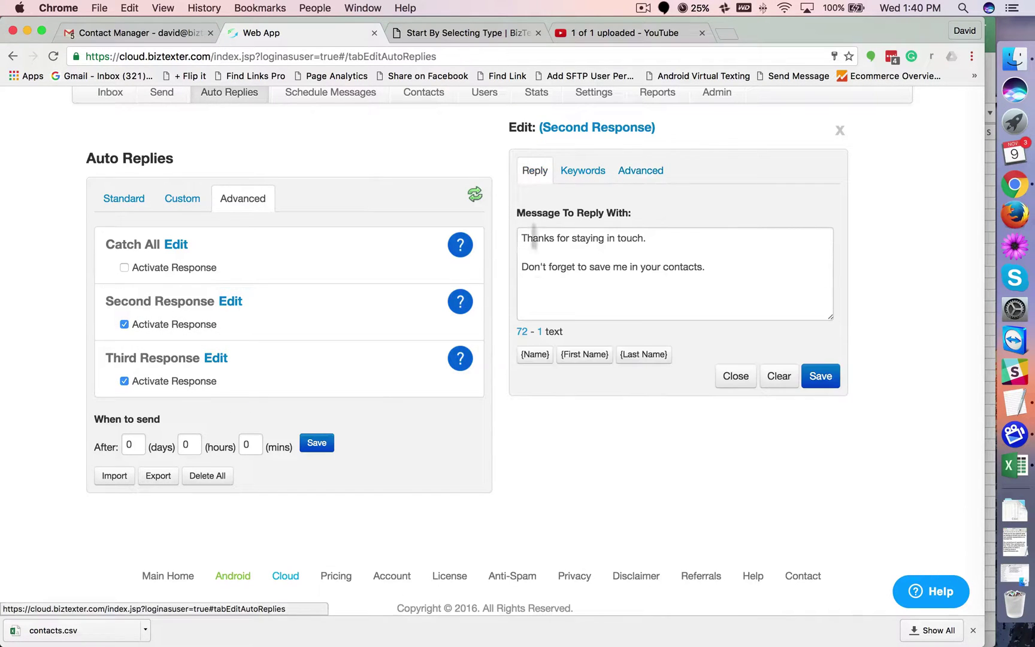
{"action": "left_click", "coordinate": [585, 174]}
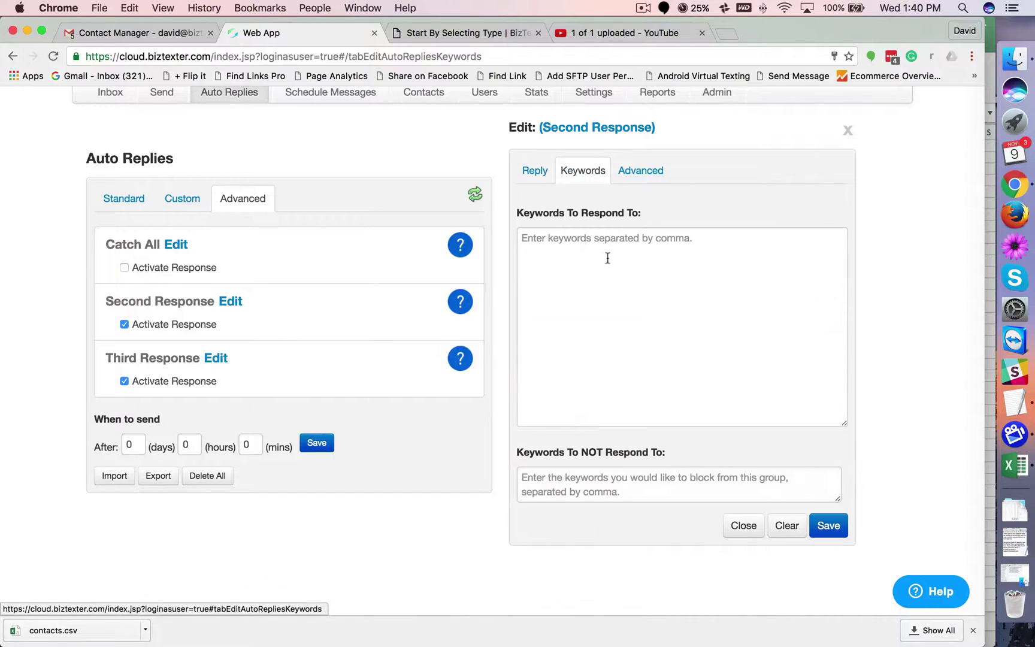
{"action": "left_click", "coordinate": [526, 181]}
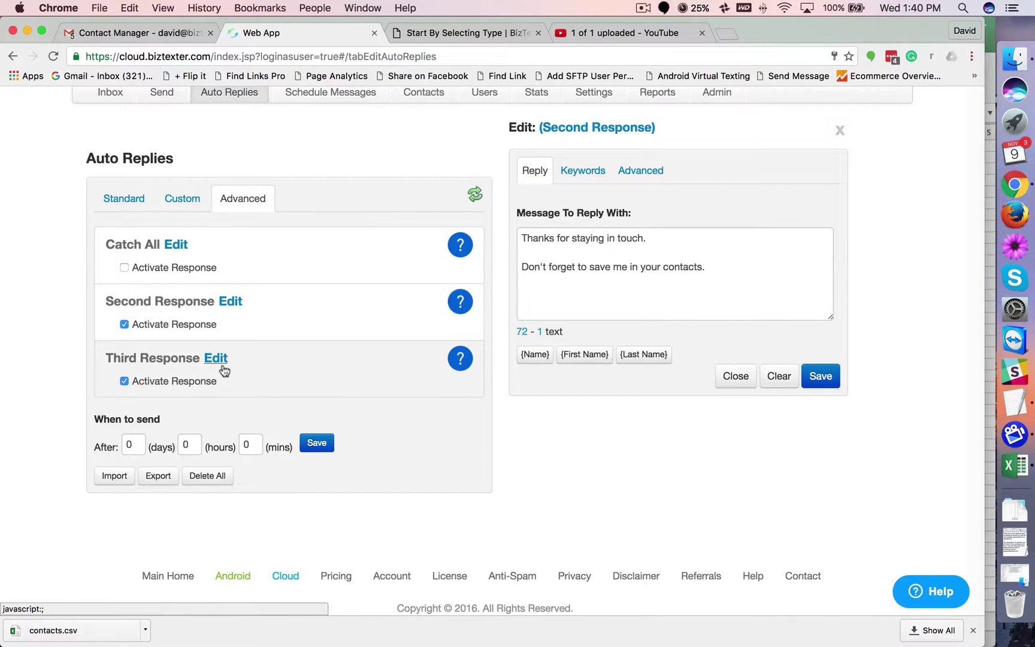
{"action": "scroll", "coordinate": [224, 371], "scroll_direction": "up", "scroll_amount": 1}
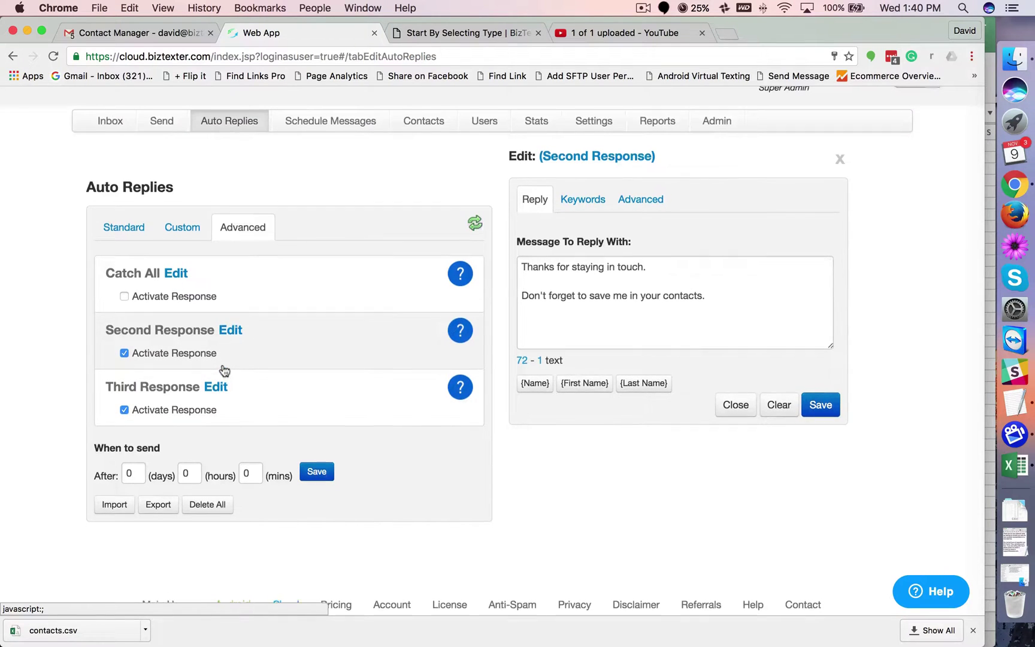
{"action": "scroll", "coordinate": [224, 371], "scroll_direction": "up", "scroll_amount": 1}
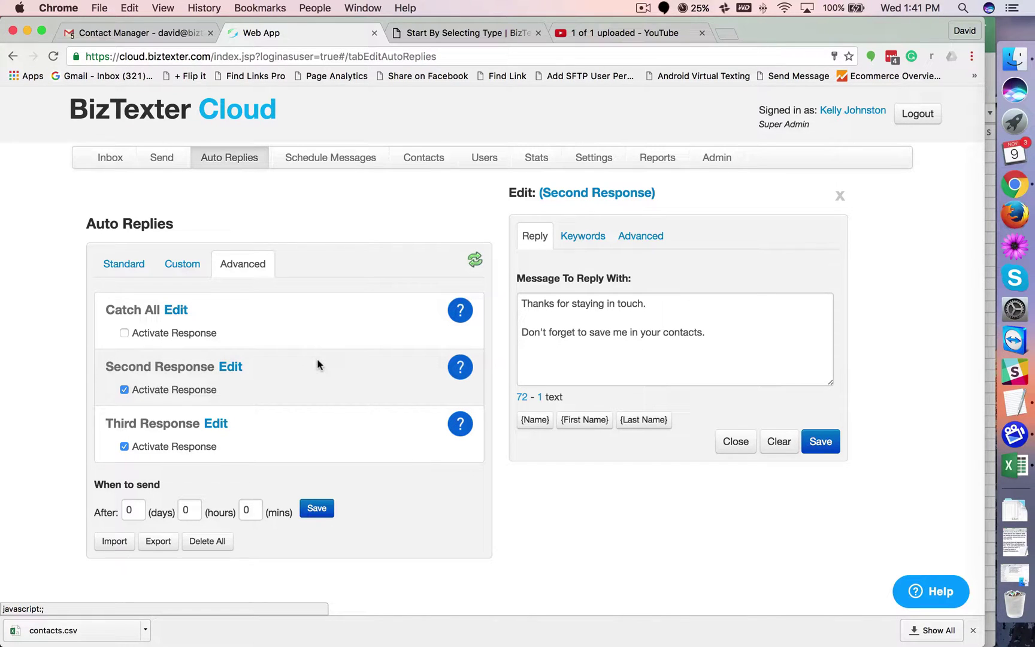
{"action": "left_click", "coordinate": [180, 265]}
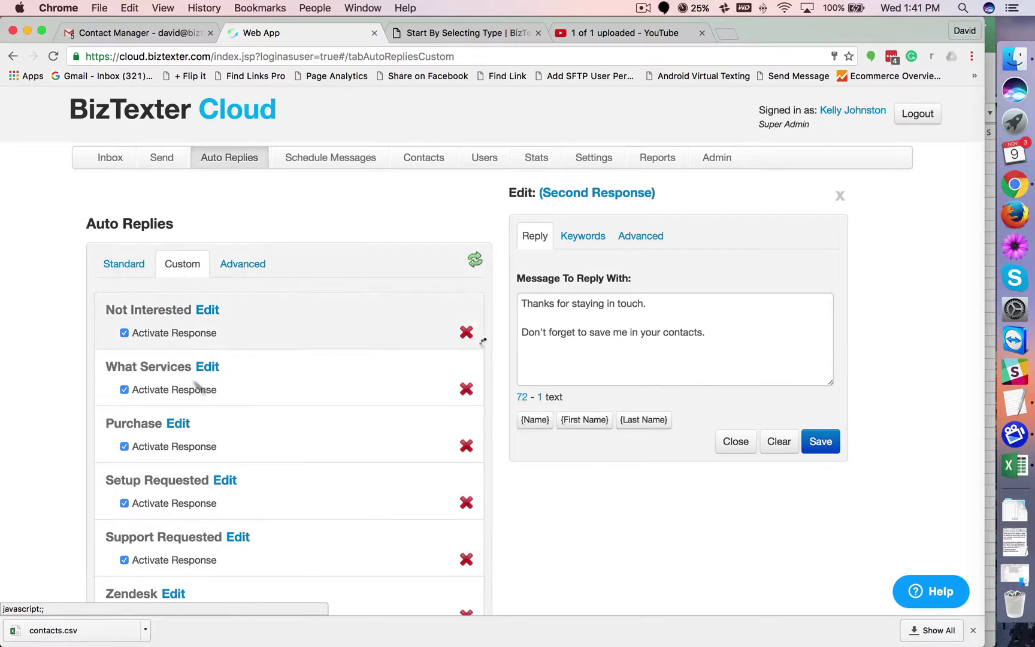